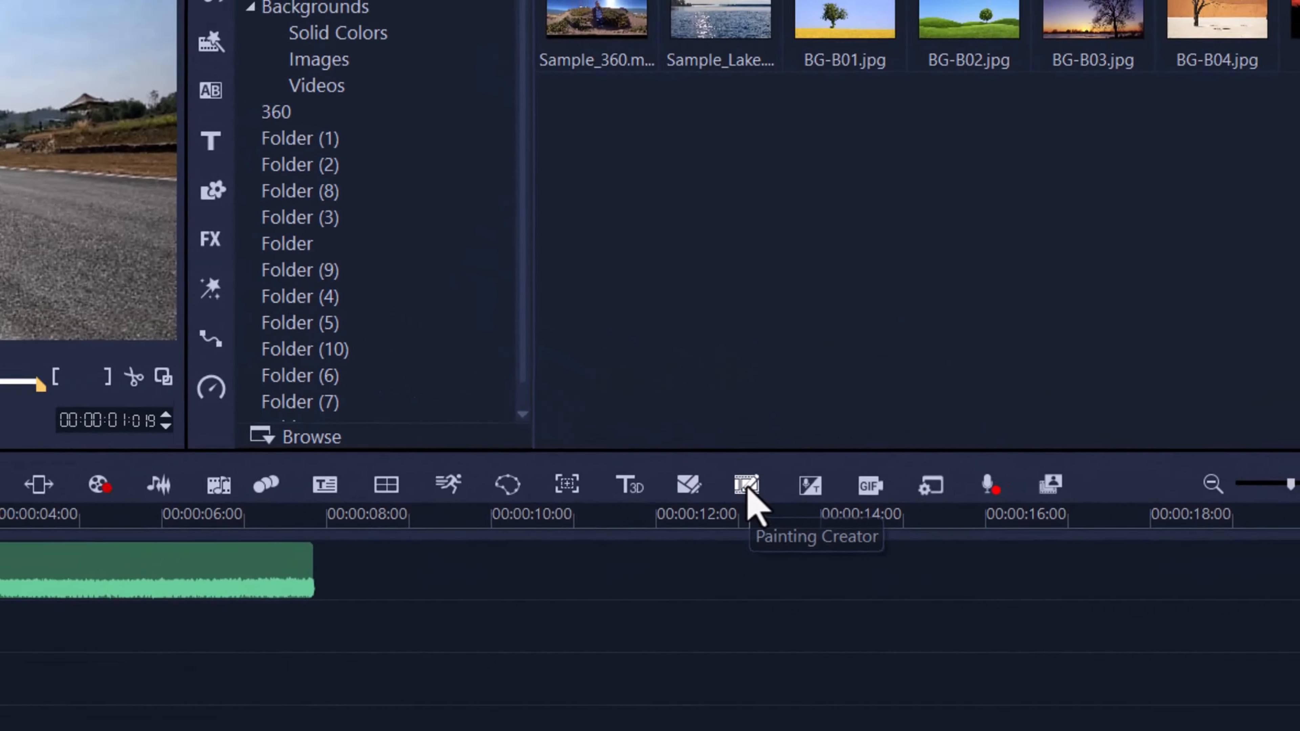
Open Painting Creator and set the canvas reference image to the default background color.
left_click(732, 512)
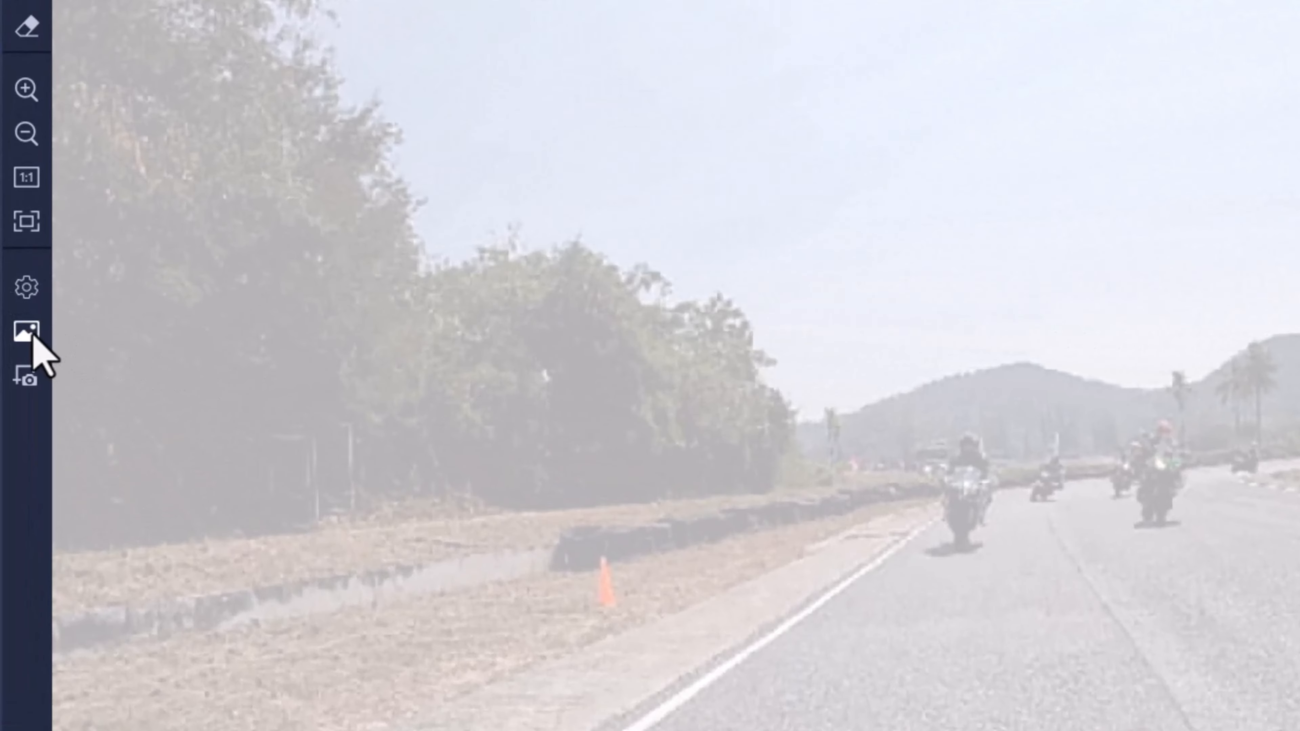
left_click(29, 336)
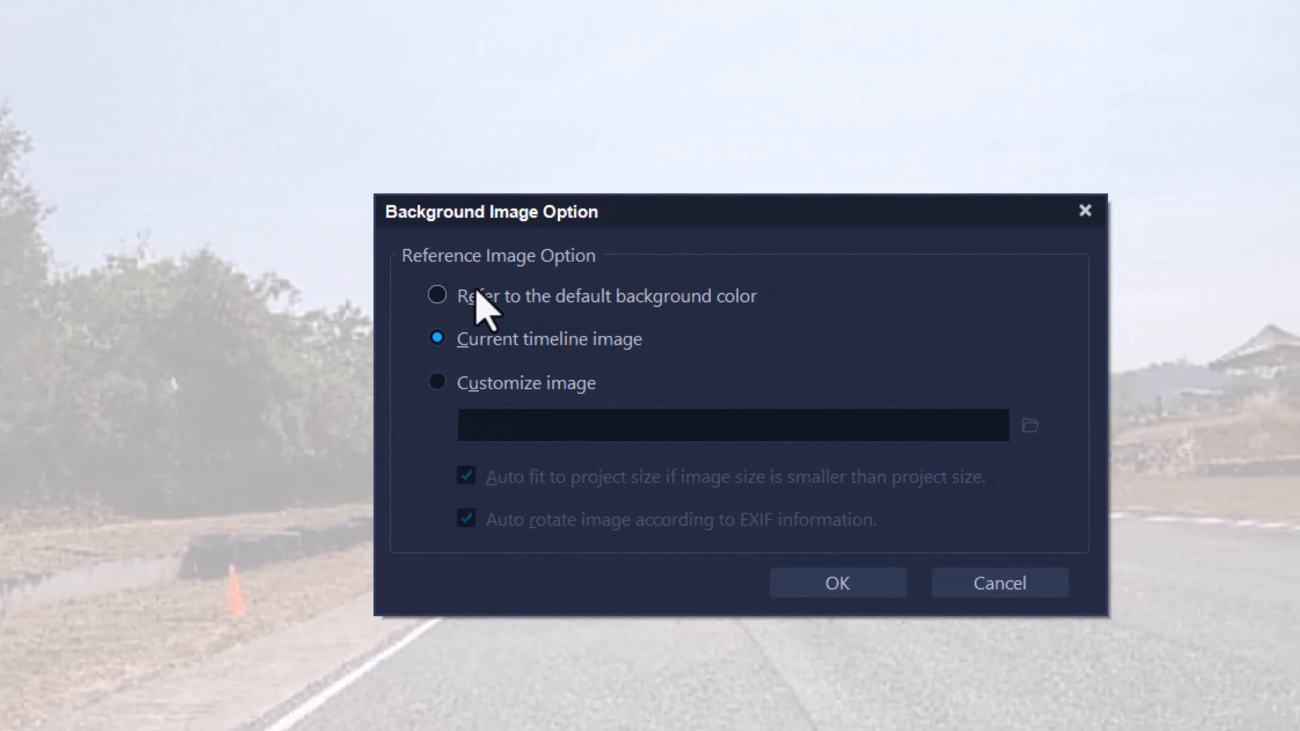
left_click(436, 296)
left_click(861, 592)
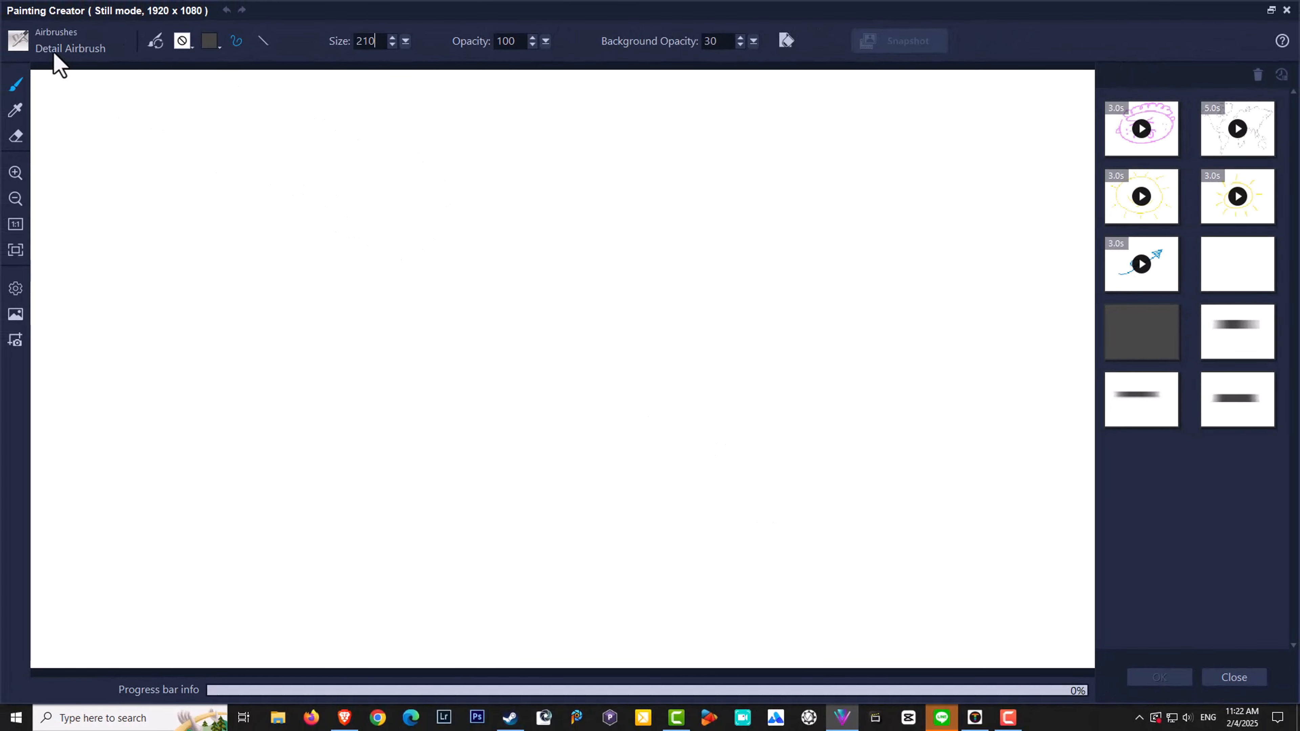
Choose the Square brush from Basic Shapes, paint a test stroke across the canvas and undo it.
left_click(20, 40)
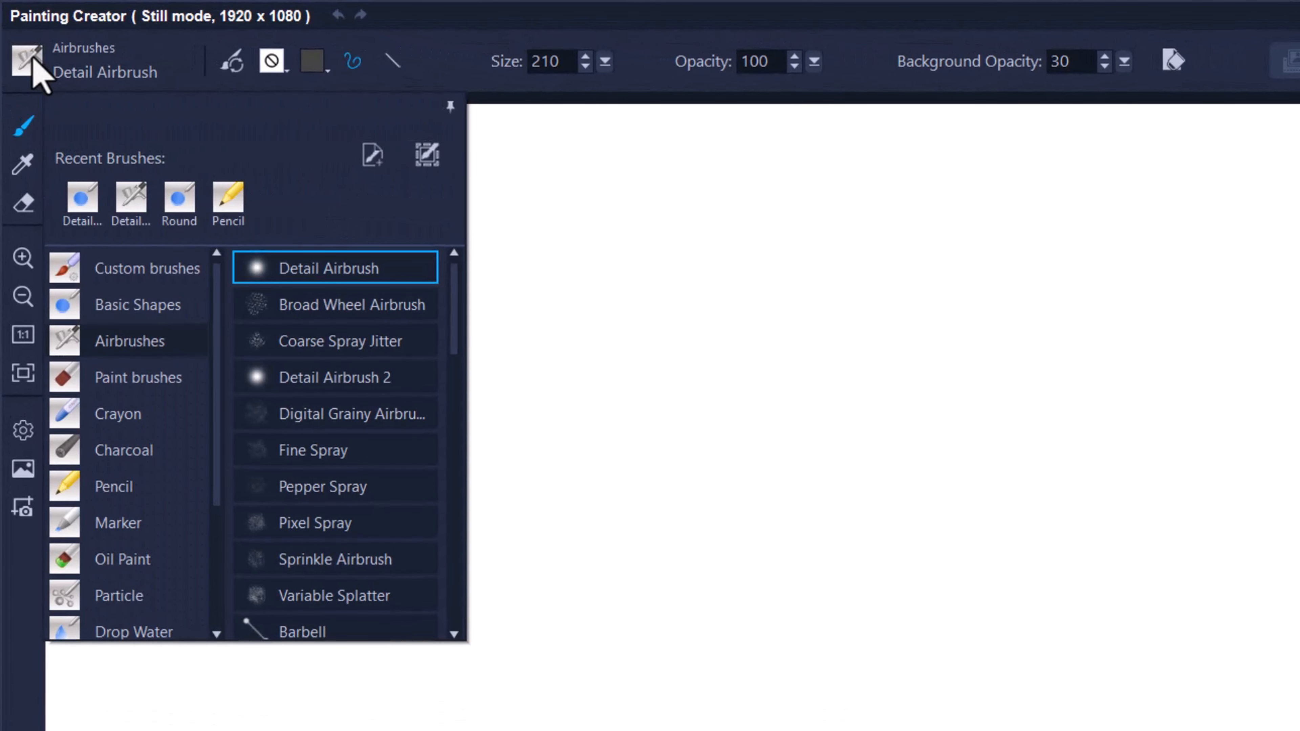
left_click(118, 306)
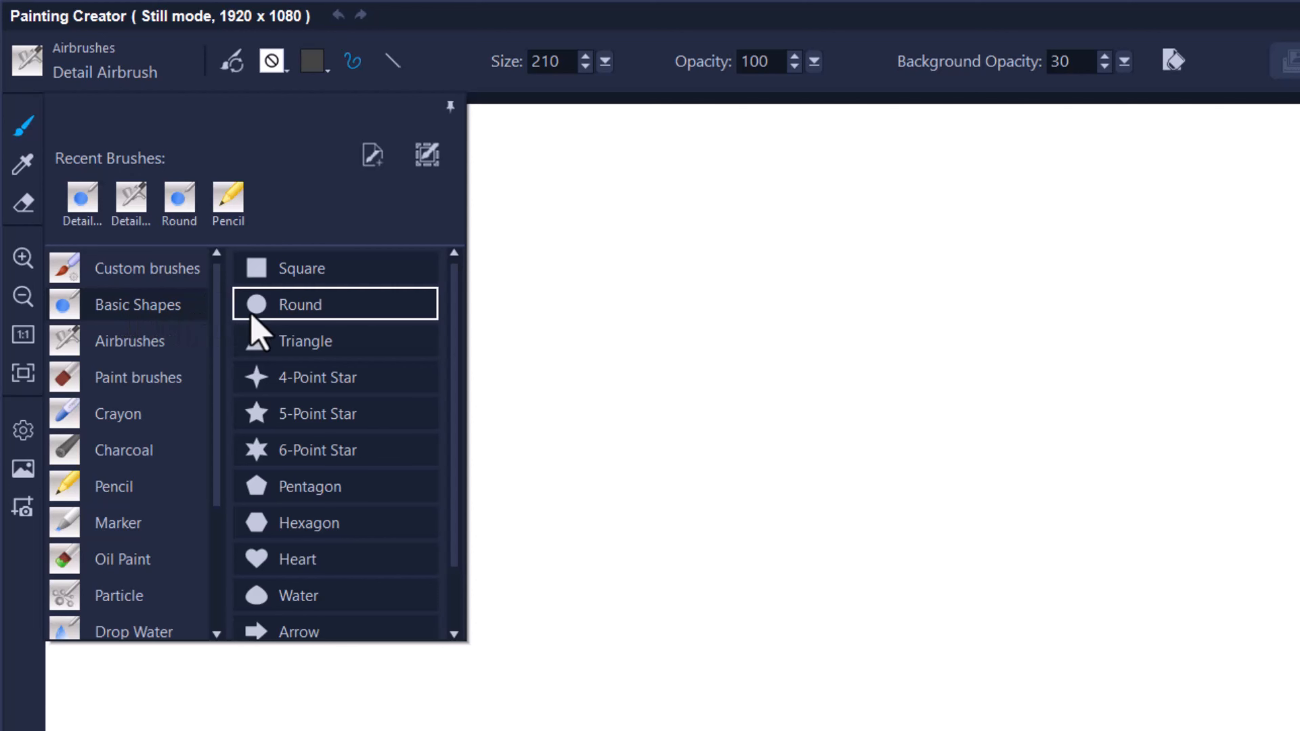
left_click(311, 274)
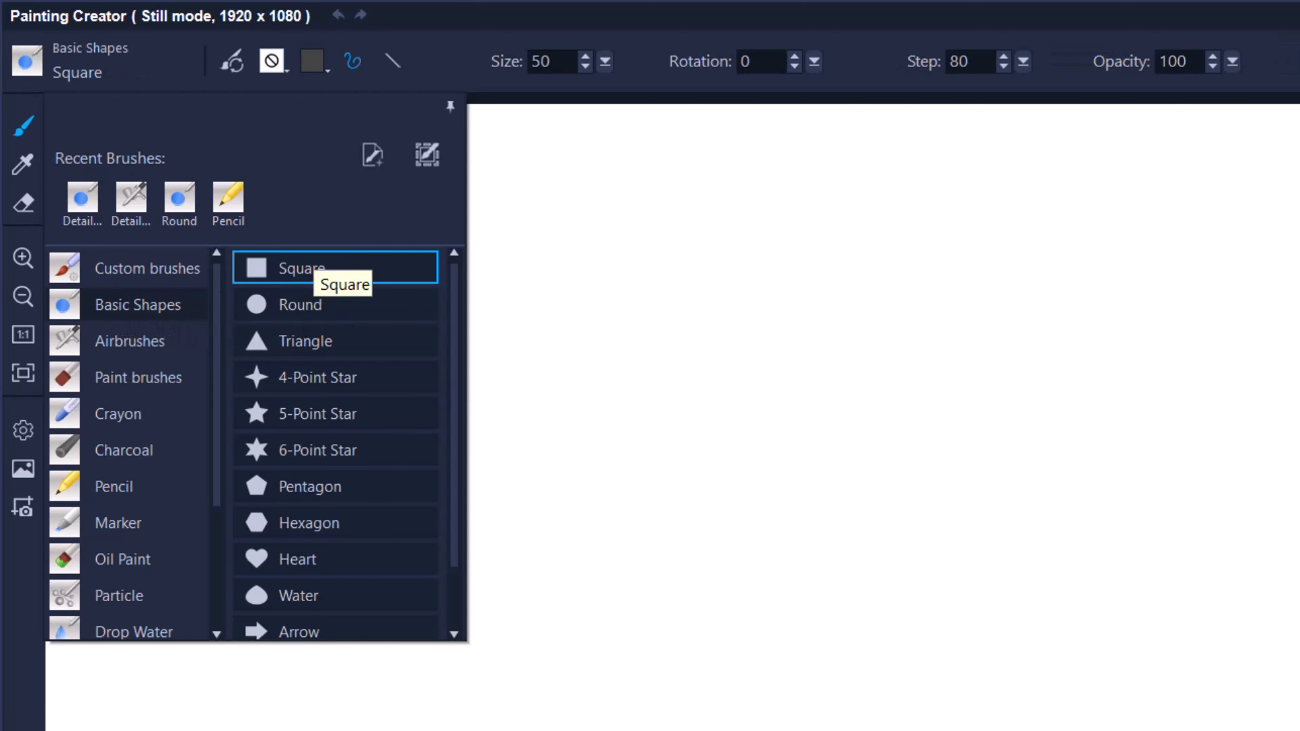
left_click_drag(531, 422, 1046, 447)
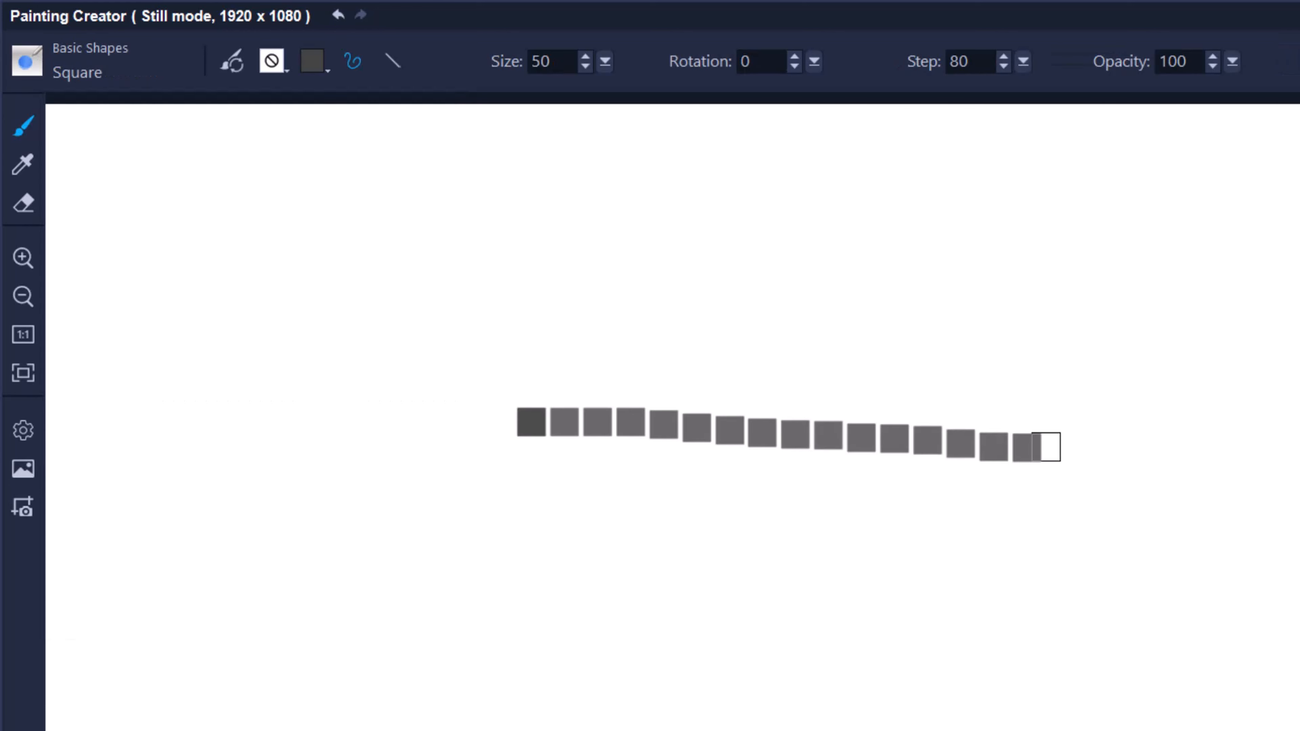
key("ctrl+z")
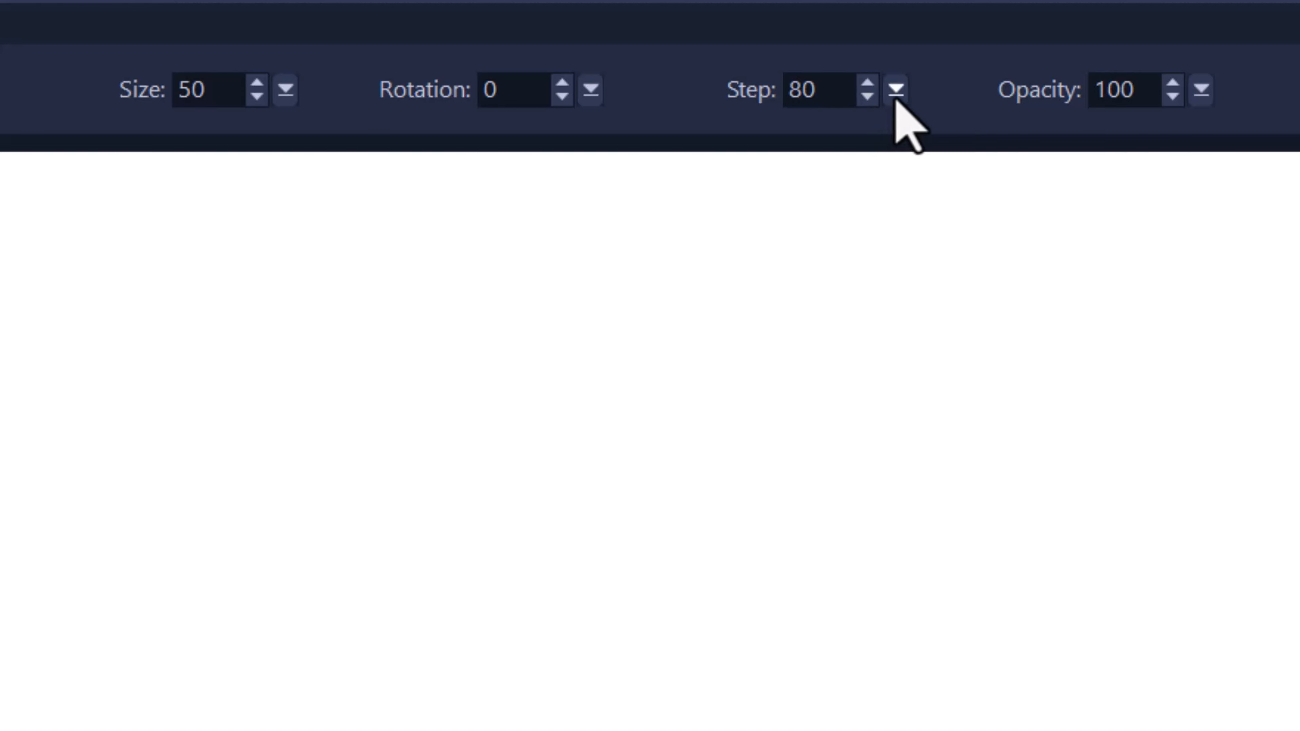
Set the brush step to 1 and size to 300, and paint a wide horizontal gray bar across the canvas.
left_click_drag(894, 99, 826, 131)
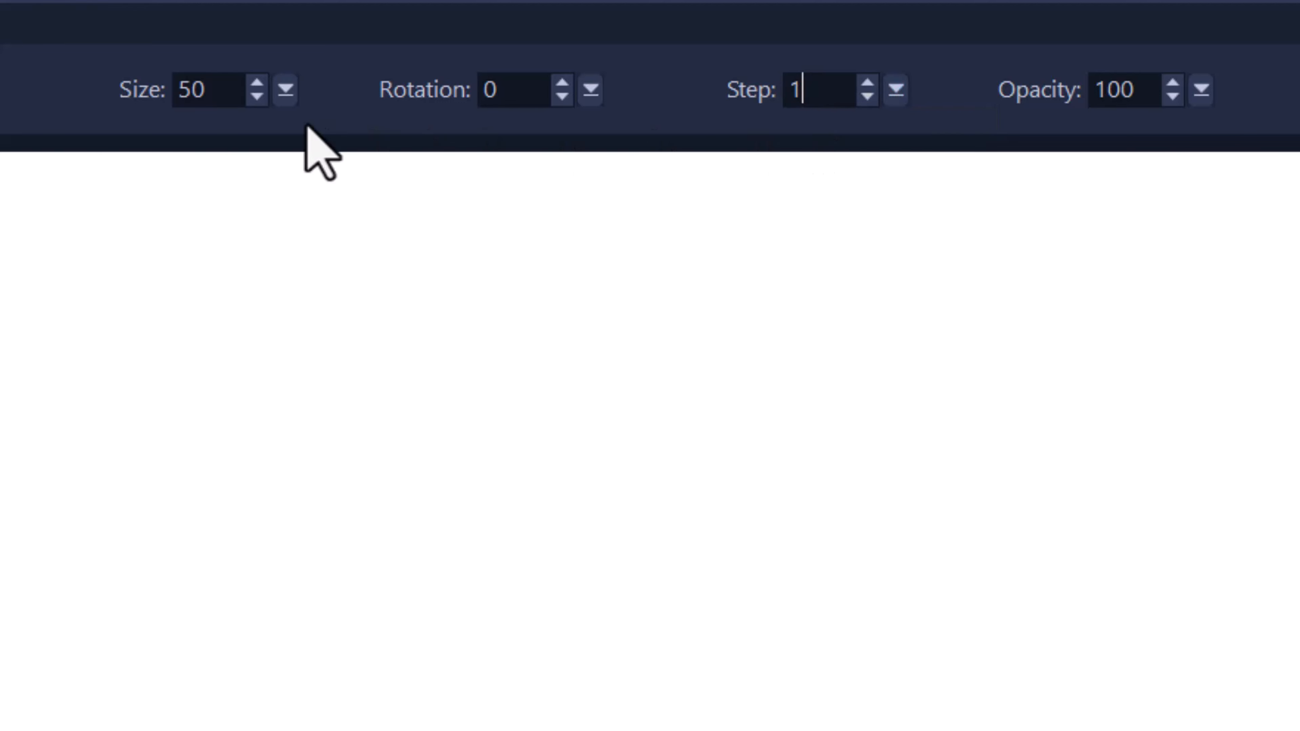
left_click_drag(286, 91, 295, 142)
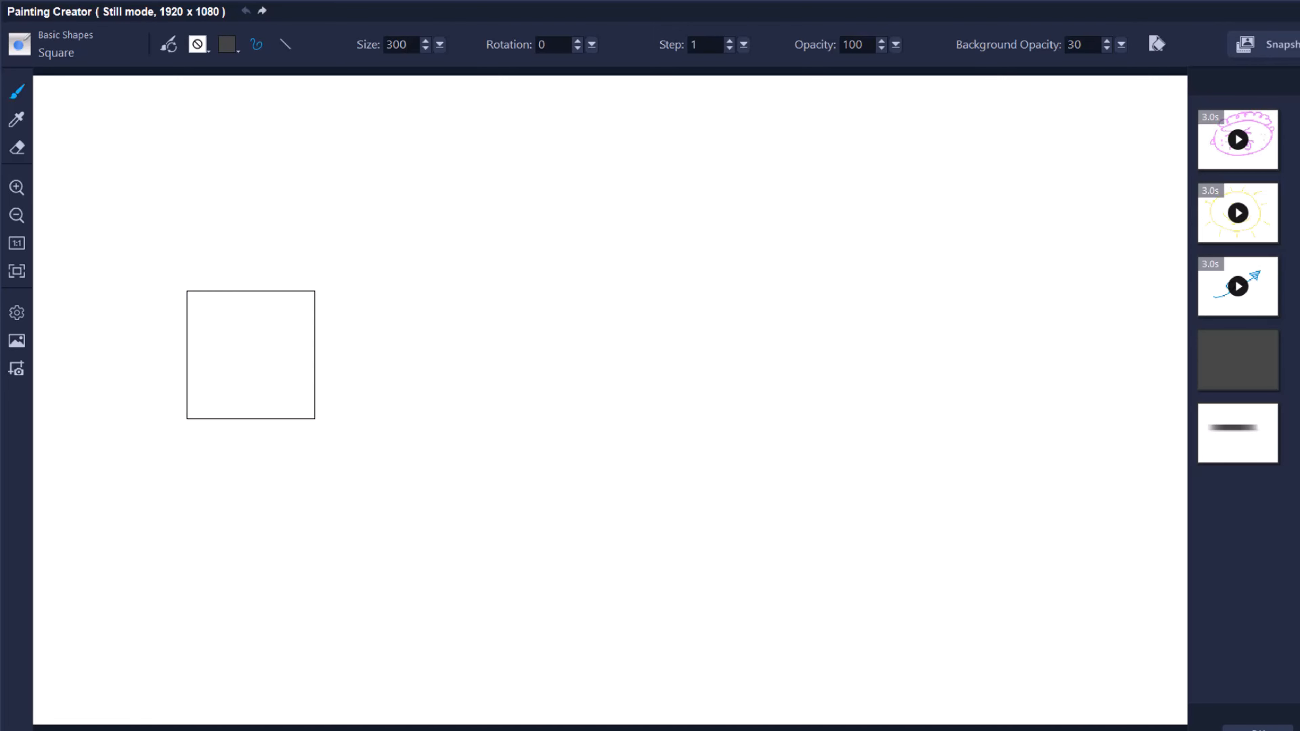
left_click(250, 355)
mouse_move(251, 355)
left_mouse_down()
mouse_move(913, 375)
mouse_move(986, 358)
left_mouse_up()
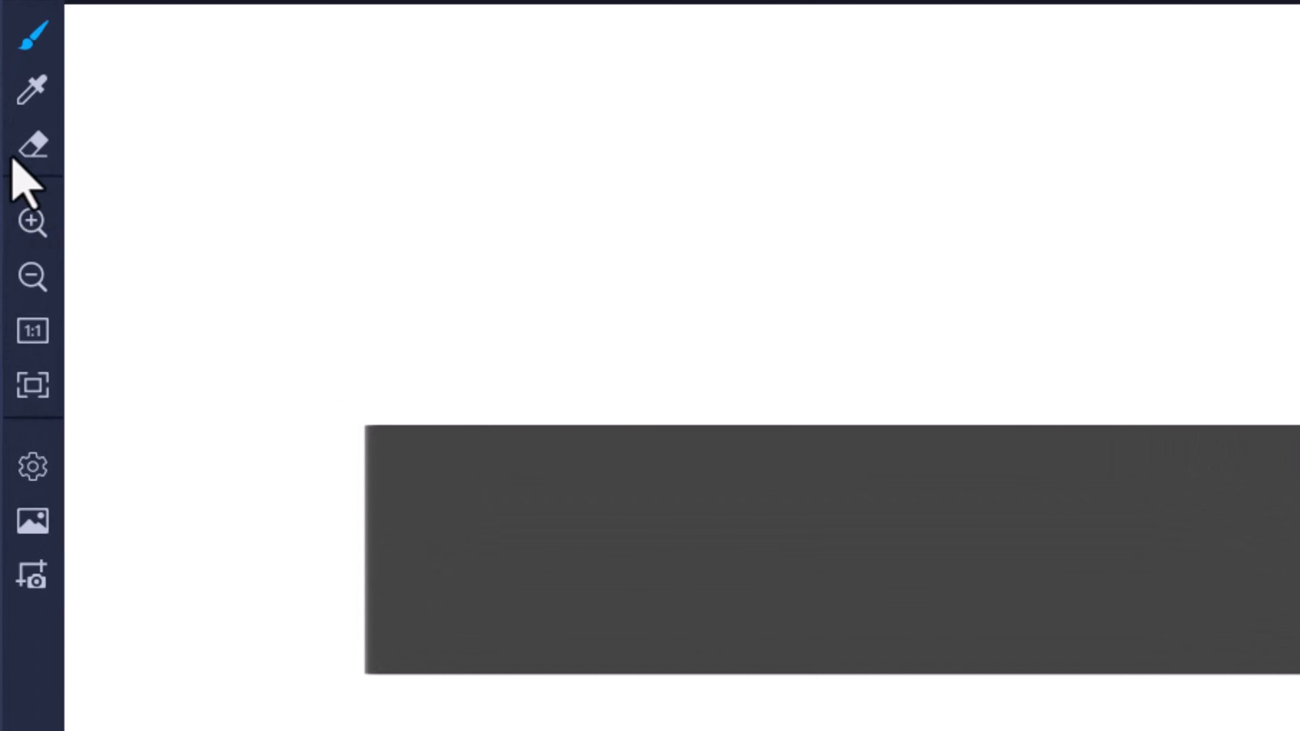
Activate the Eraser with a size of 510 and shrink the canvas view so space surrounds it.
left_click(27, 150)
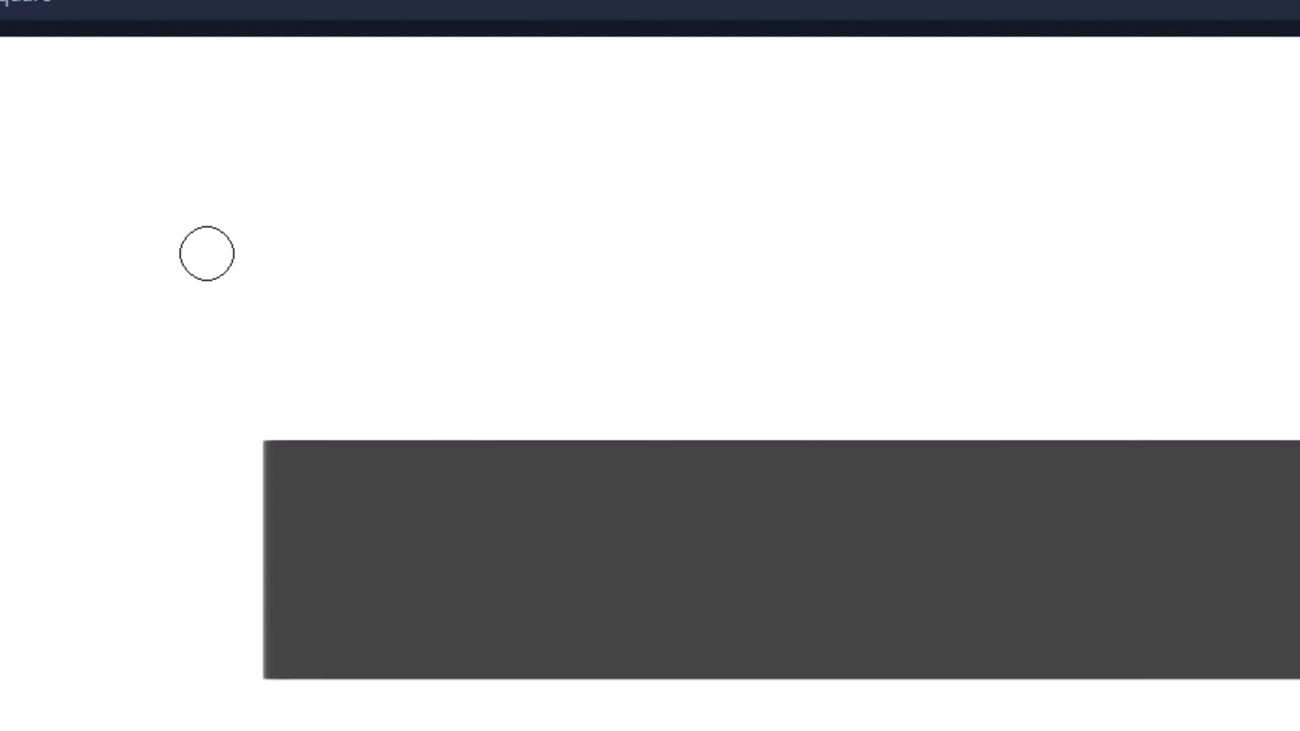
left_click_drag(404, 74, 424, 97)
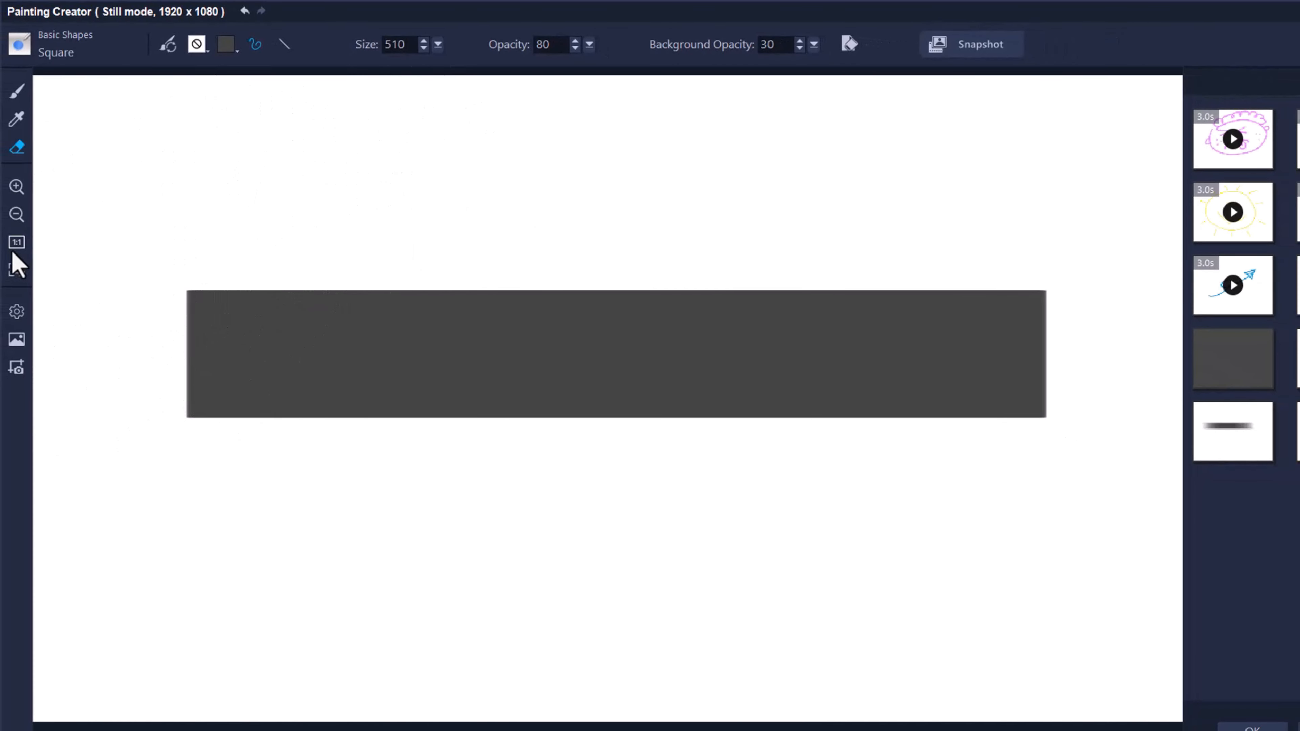
left_click(17, 215)
left_click(17, 216)
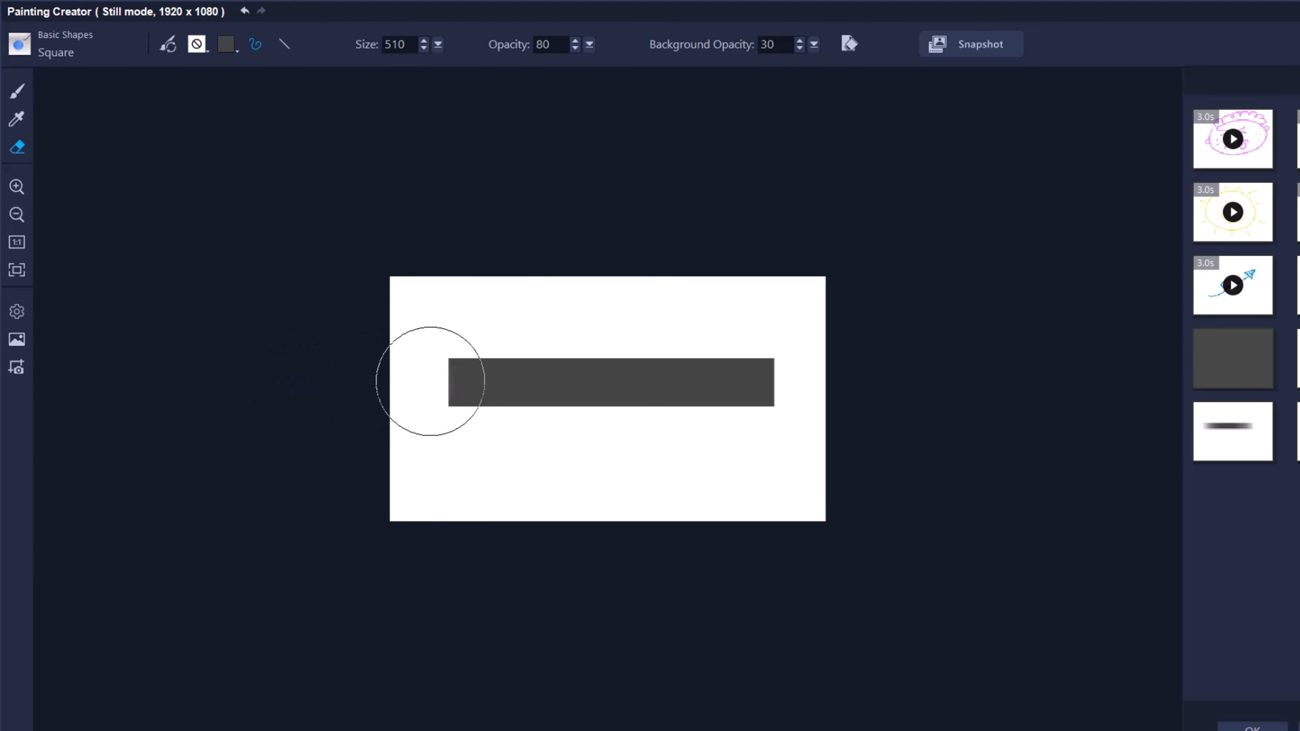
Try softening both ends of the gray bar with freehand eraser strokes.
mouse_move(429, 383)
left_mouse_down()
mouse_move(451, 382)
mouse_move(267, 393)
left_mouse_up()
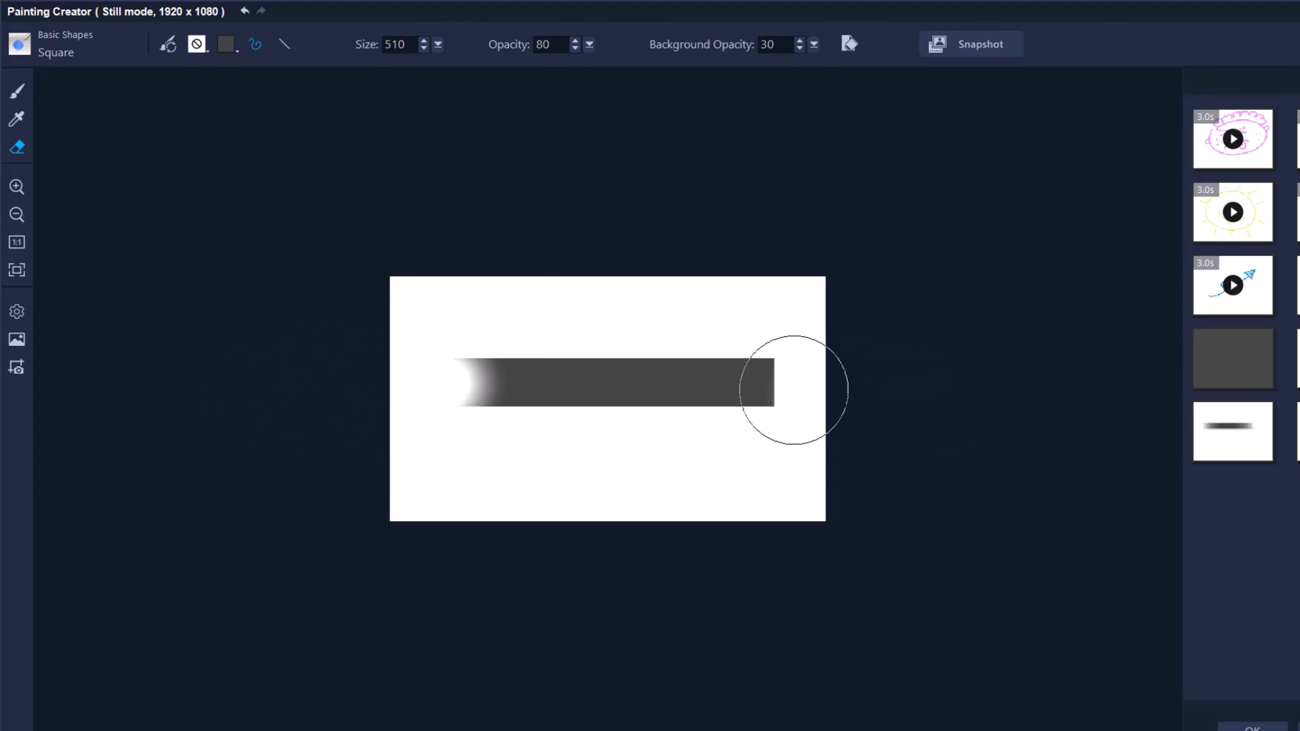
left_click(795, 390)
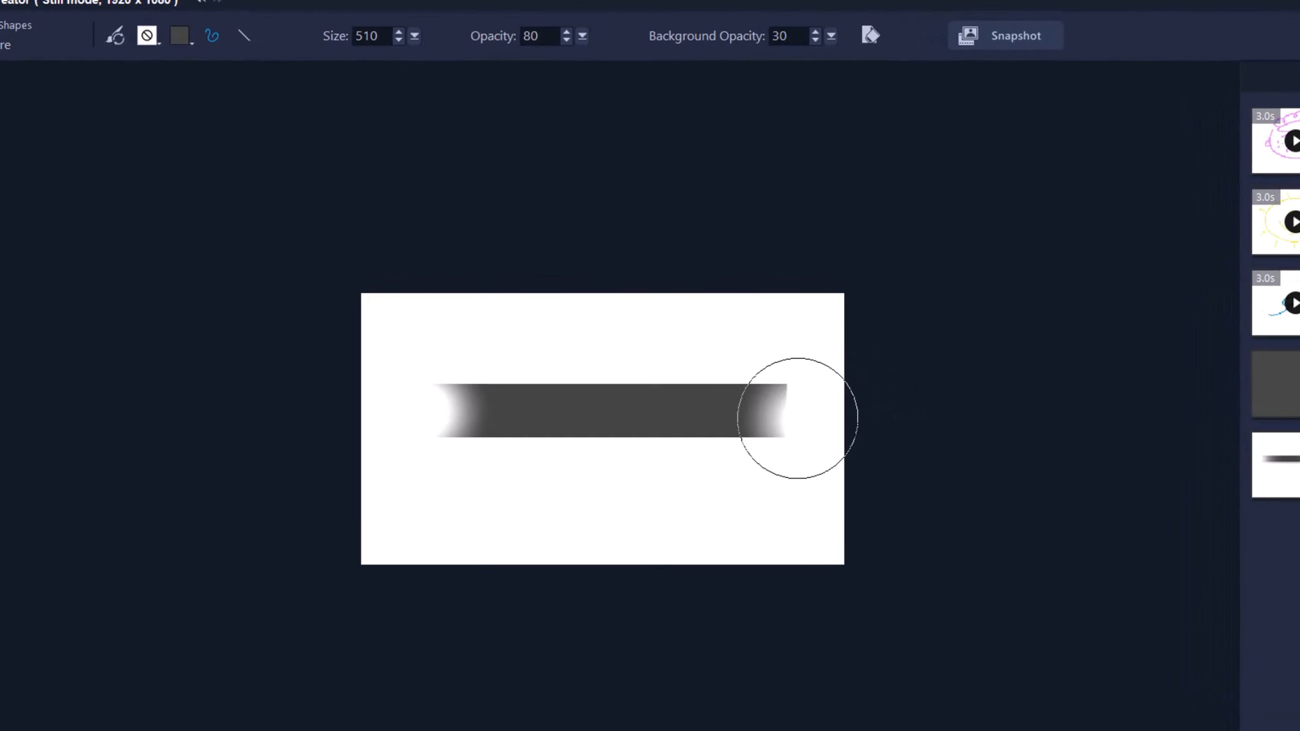
left_click(814, 441)
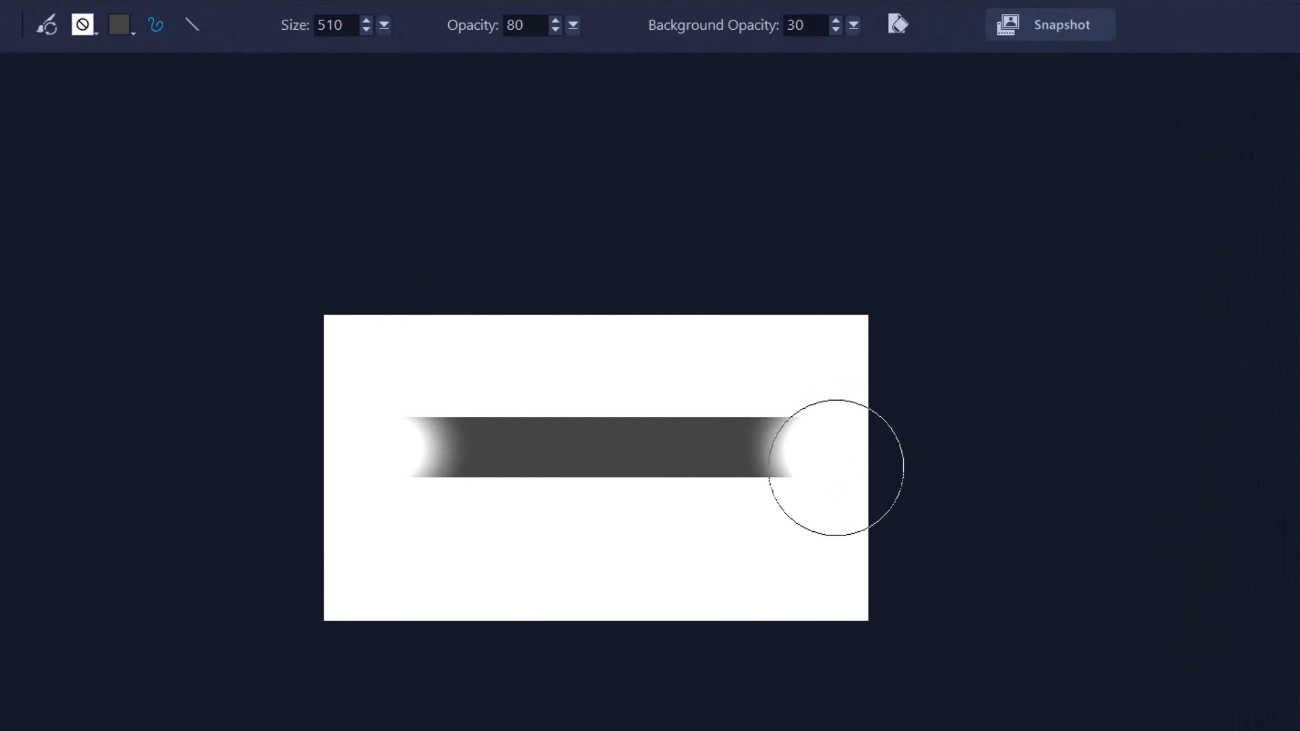
Try a background opacity of 100 and set it to 14, erasing more from the bar's ends with each value.
left_click(853, 26)
left_click(807, 432)
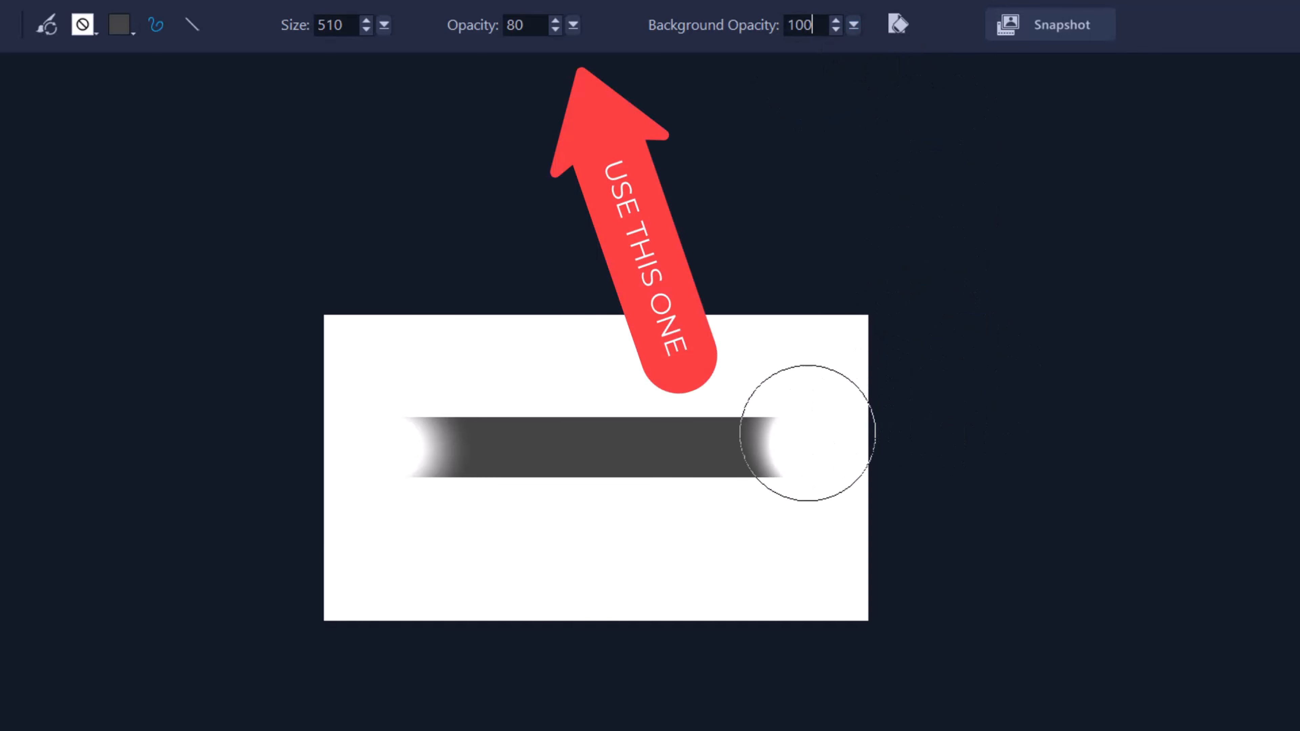
left_click_drag(853, 26, 813, 56)
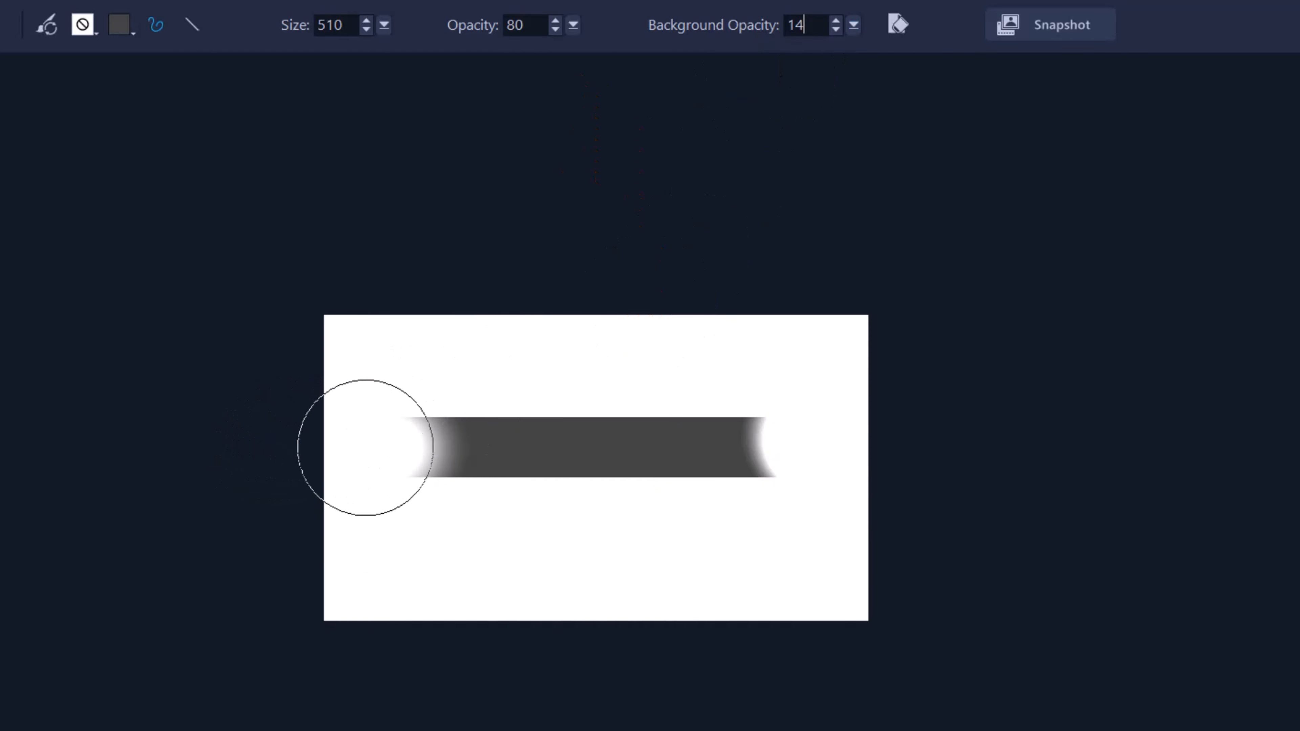
left_click(361, 450)
mouse_move(389, 465)
left_mouse_down()
mouse_move(519, 450)
mouse_move(418, 457)
left_mouse_up()
Undo all eraser strokes to restore the solid gray bar.
key("ctrl+z")
key("ctrl+z")
key("ctrl+z")
key("ctrl+z")
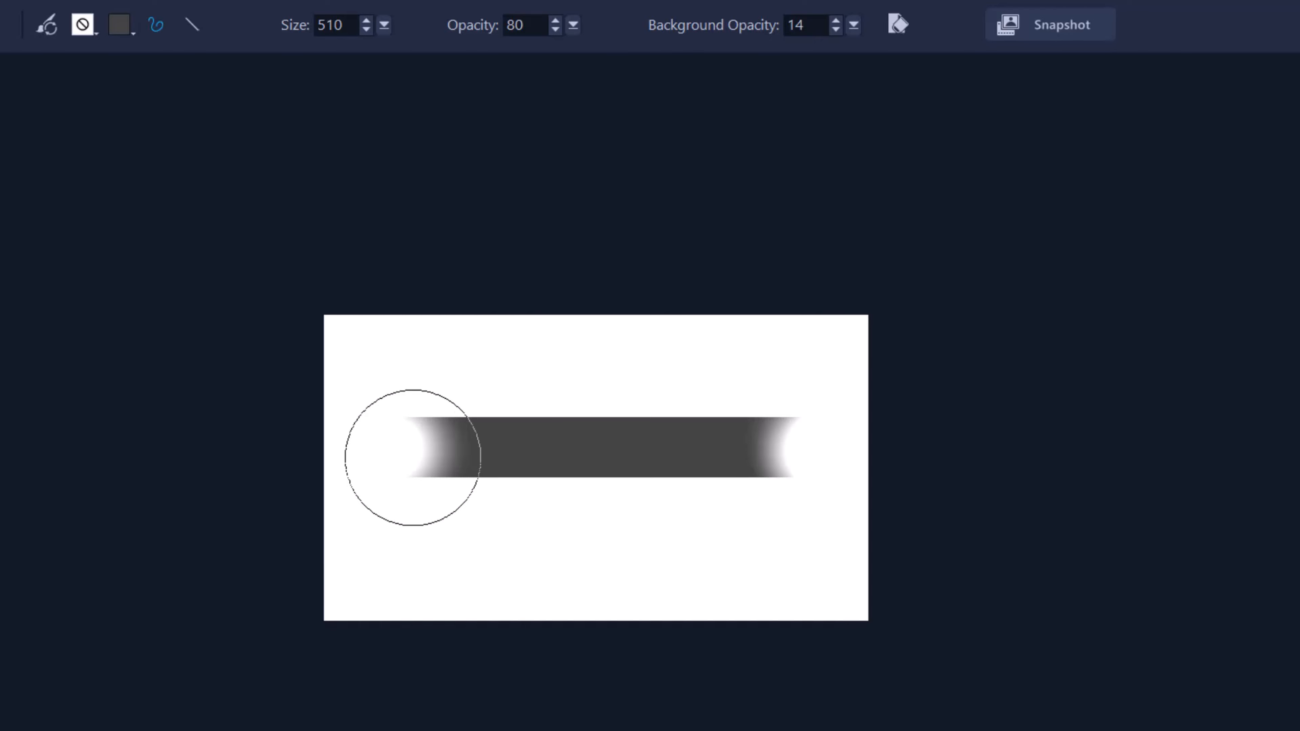
key("ctrl+z")
key("ctrl+z")
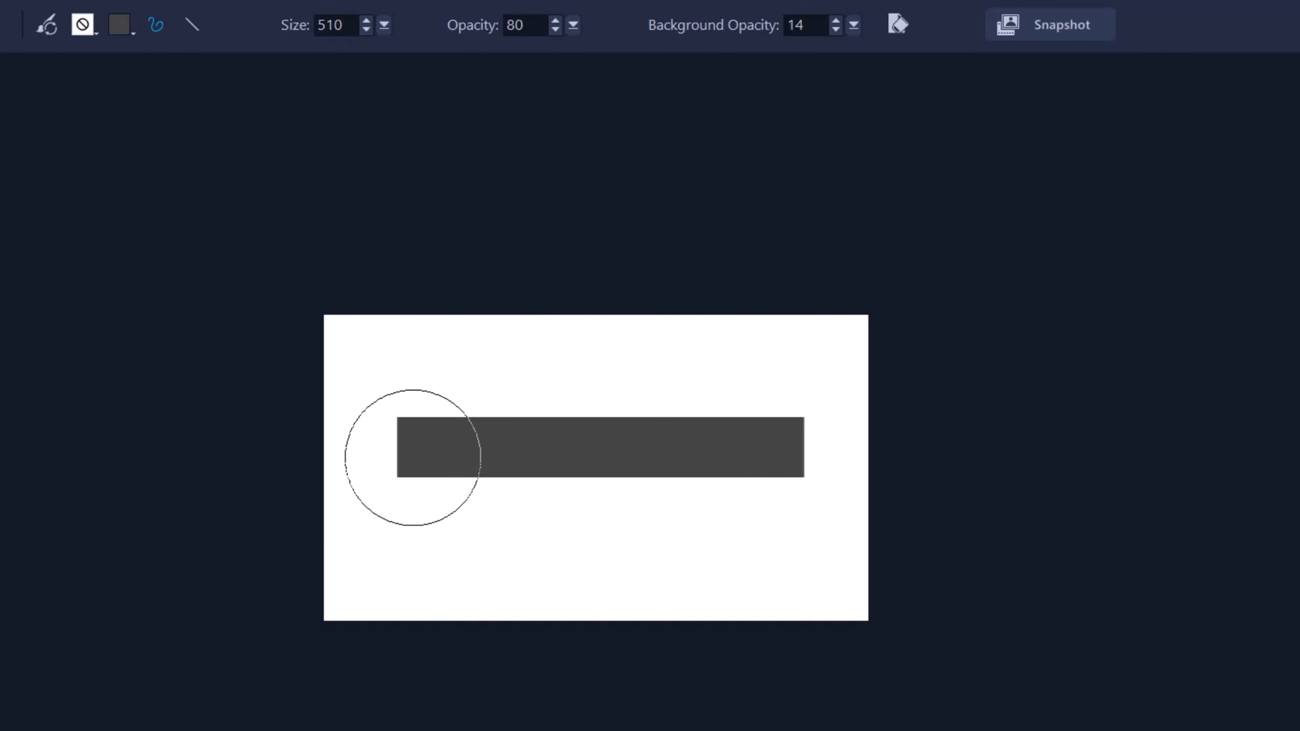
Try lightly fading both ends of the bar with freehand eraser strokes, and undo them.
left_click_drag(369, 443, 223, 458)
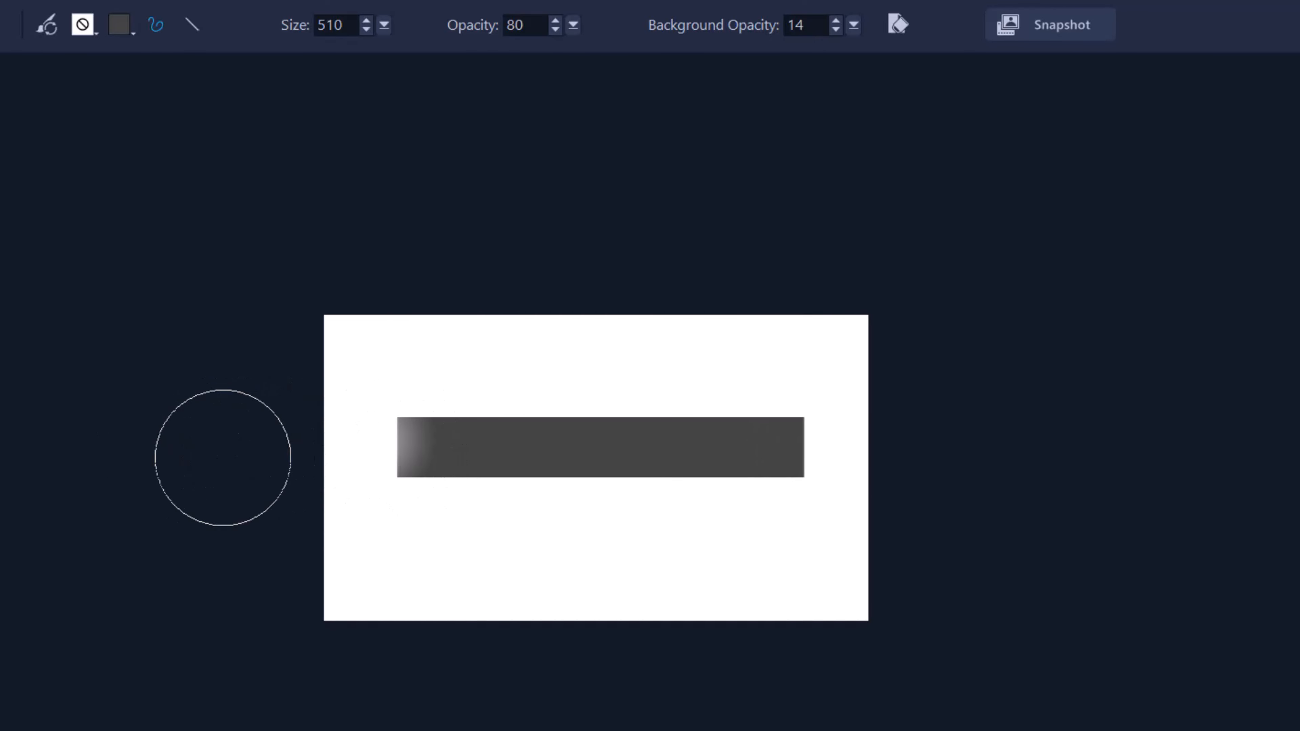
left_click_drag(847, 444, 1117, 430)
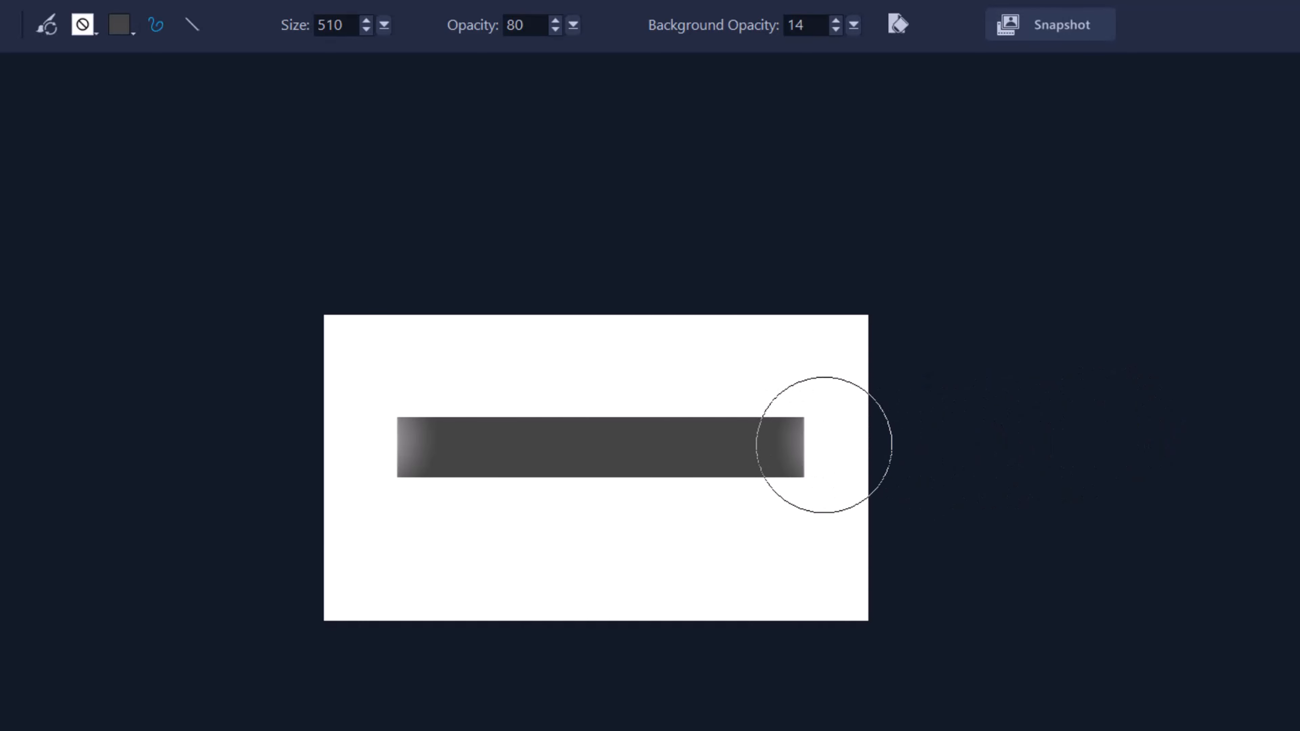
left_click_drag(824, 444, 1055, 443)
key("ctrl+z")
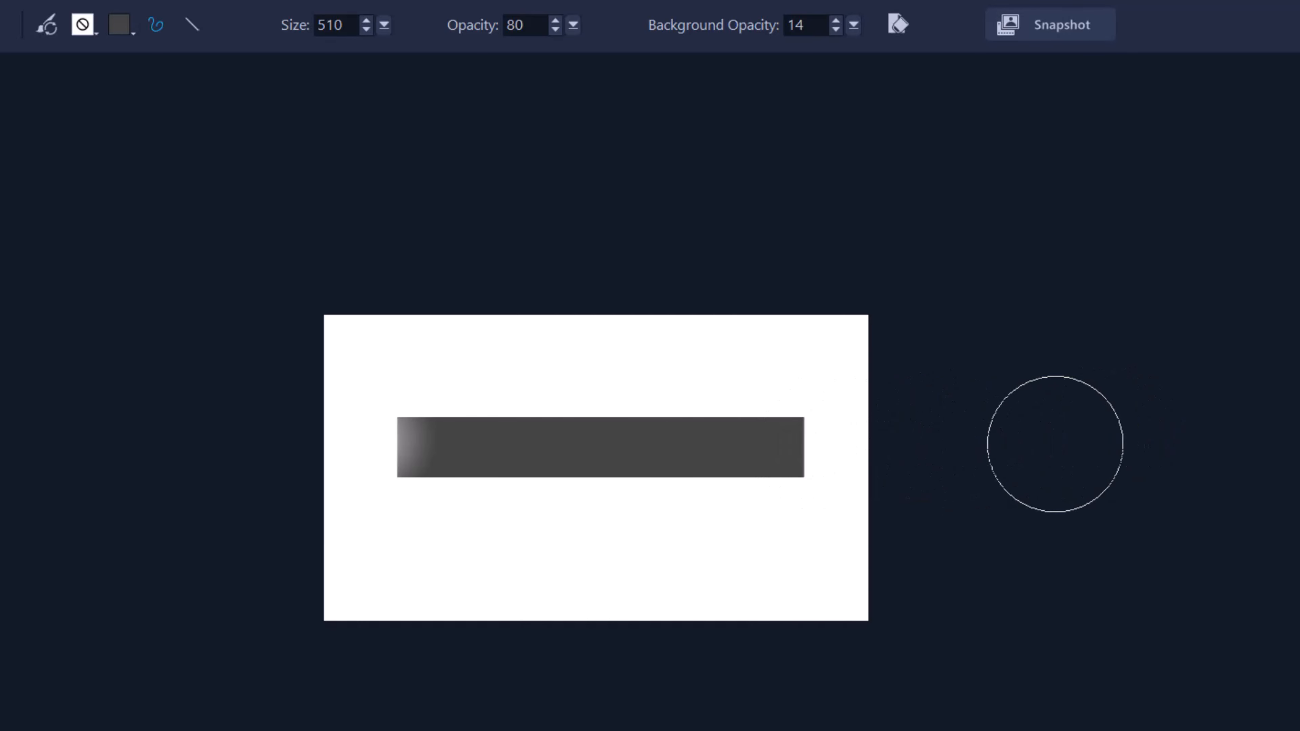
key("ctrl+z")
key("ctrl+z")
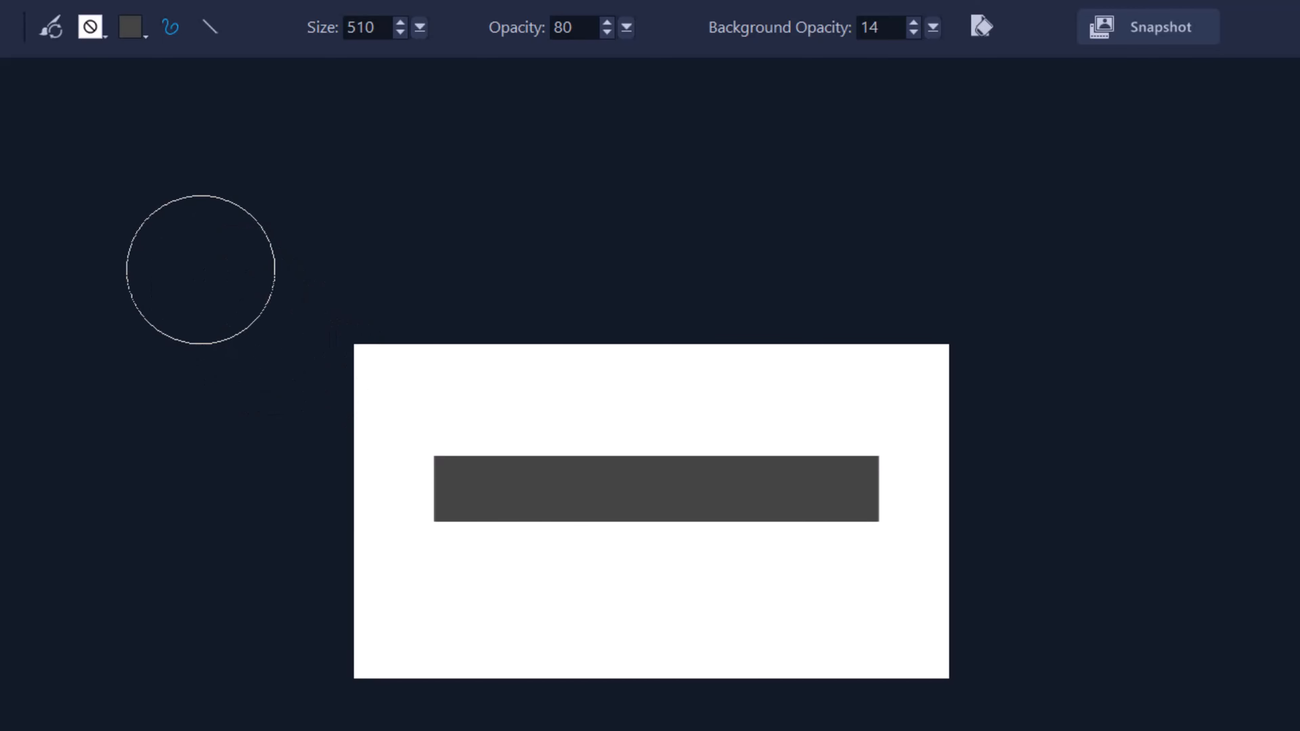
Switch the eraser to straight-line mode, try long strokes from both ends toward the bar's middle, and undo them.
left_click(213, 33)
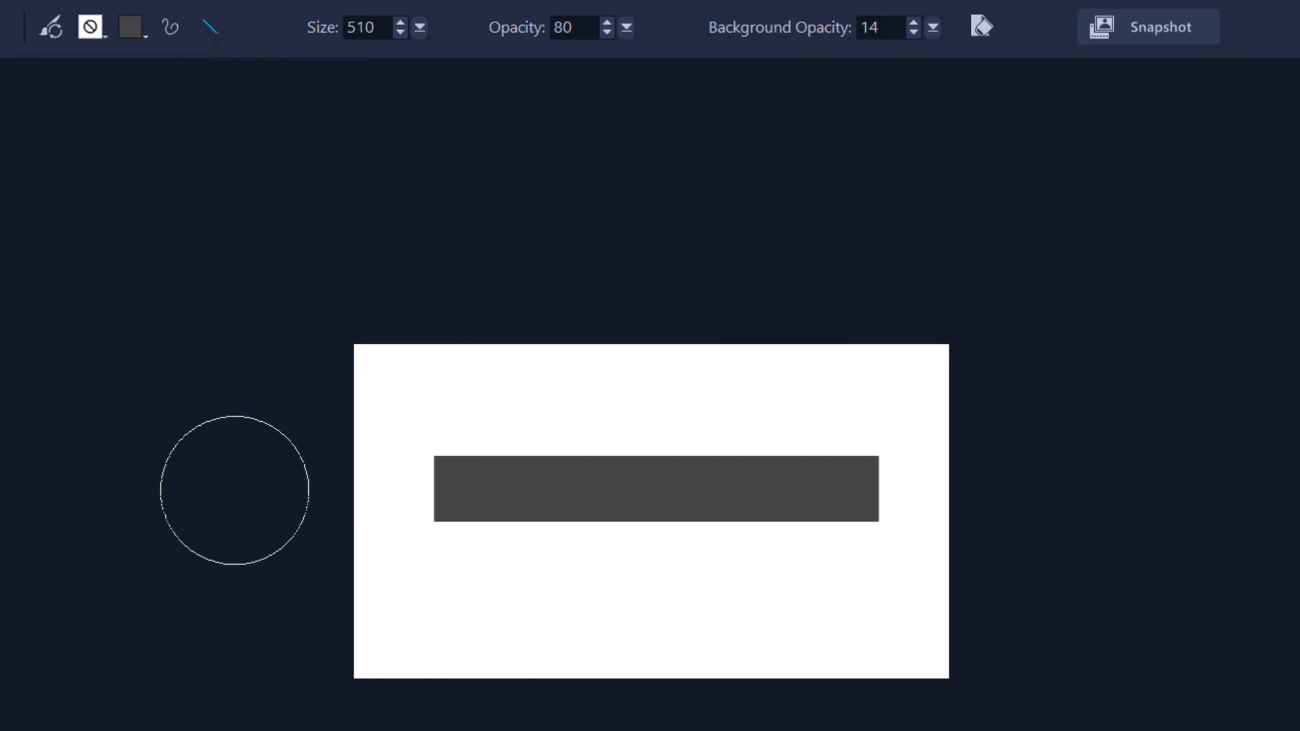
left_click_drag(234, 490, 617, 486)
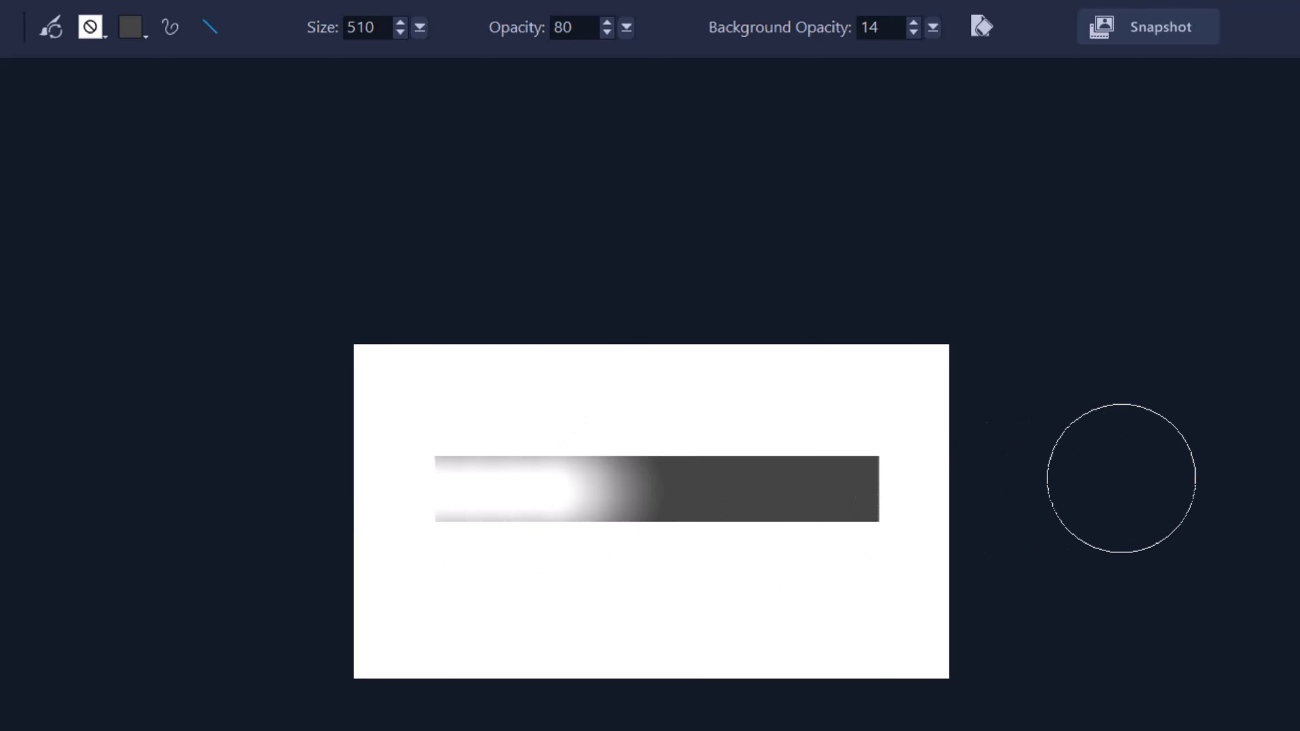
left_click_drag(1085, 490, 695, 485)
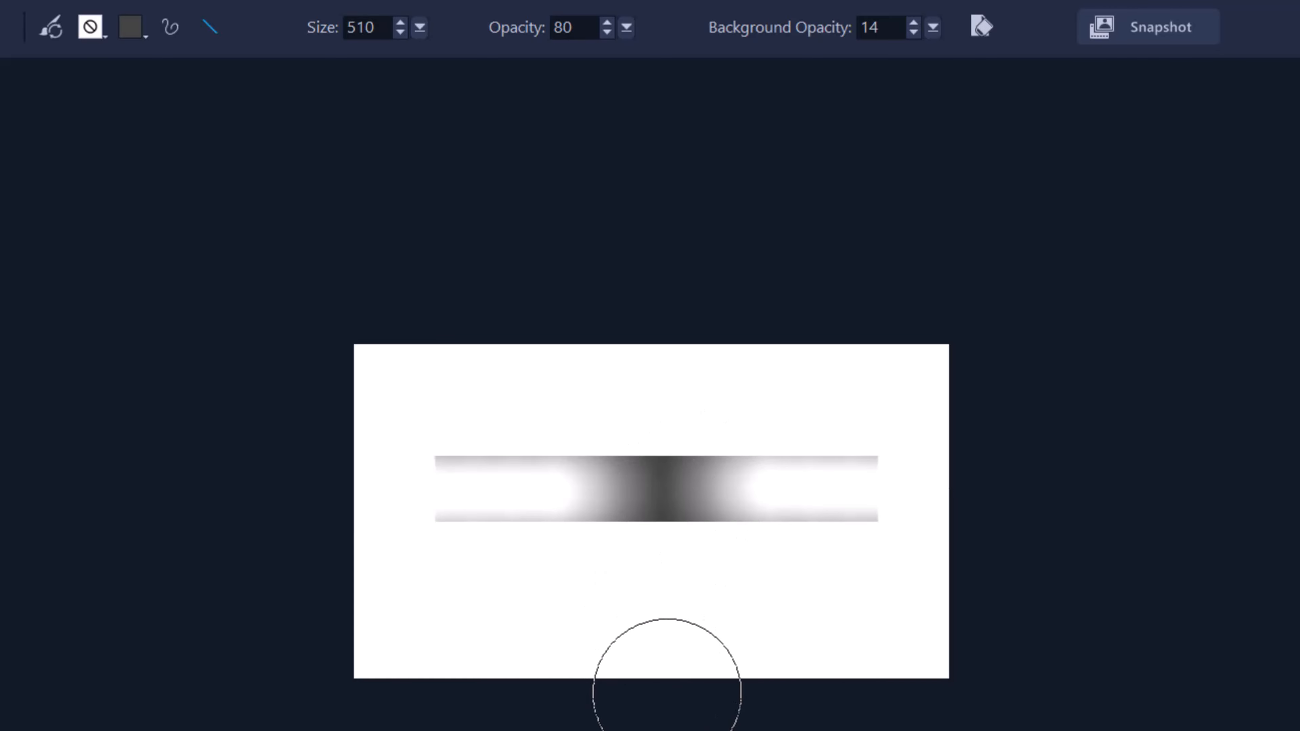
key("ctrl+z")
key("ctrl+z")
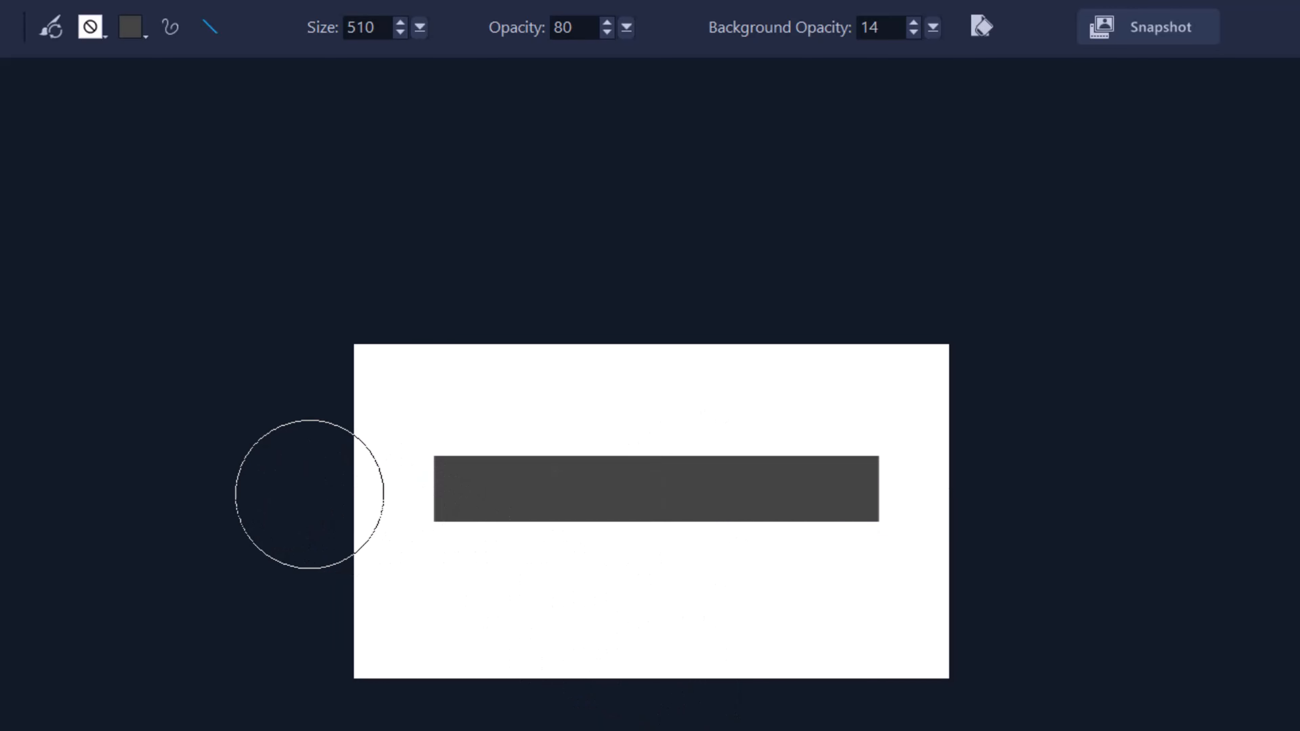
Fade both ends of the bar with shorter straight eraser strokes, and save a snapshot of it to the media library.
left_click_drag(309, 494, 537, 492)
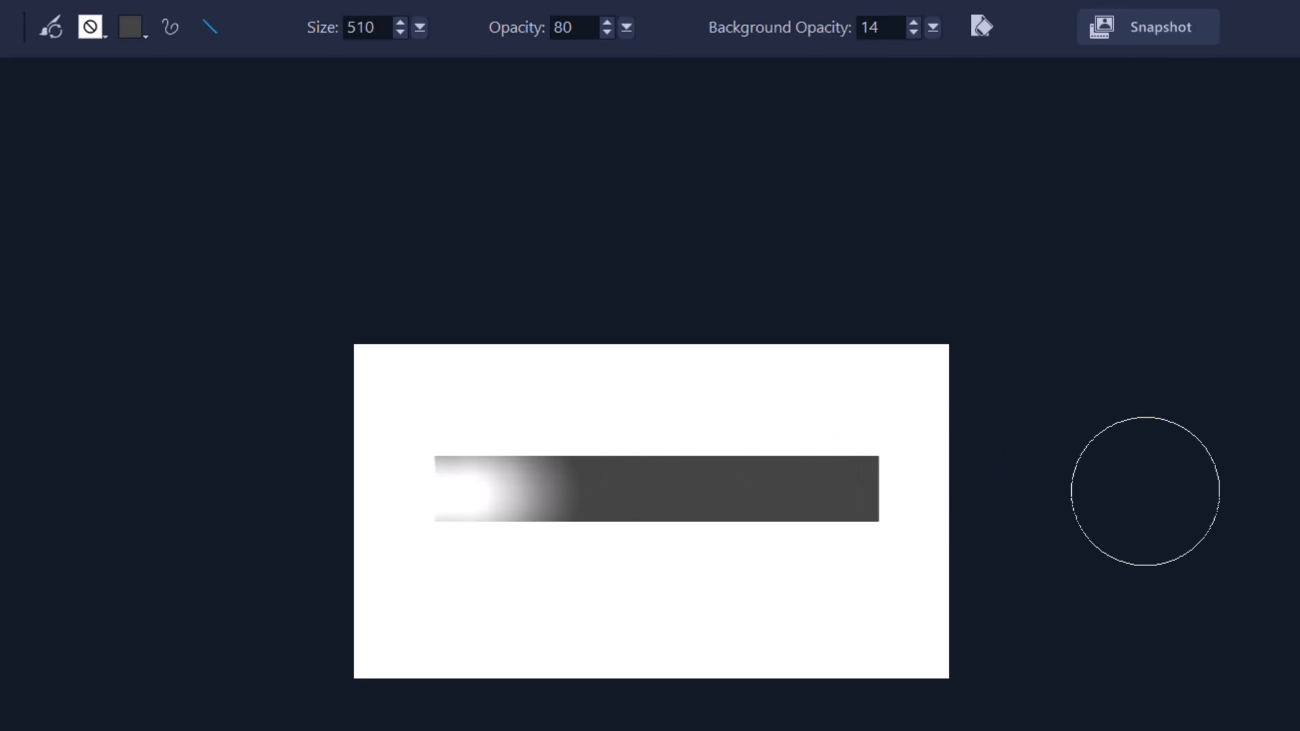
left_click_drag(1143, 491, 809, 489)
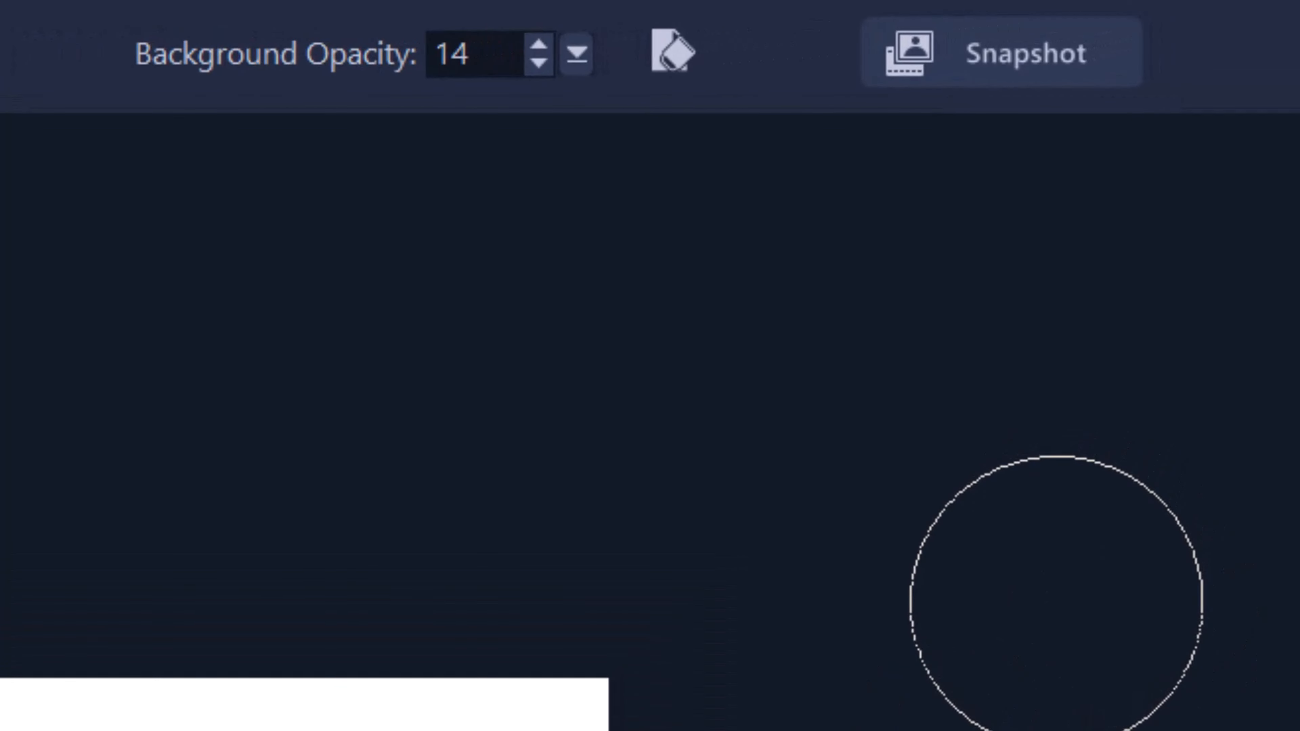
left_click(995, 67)
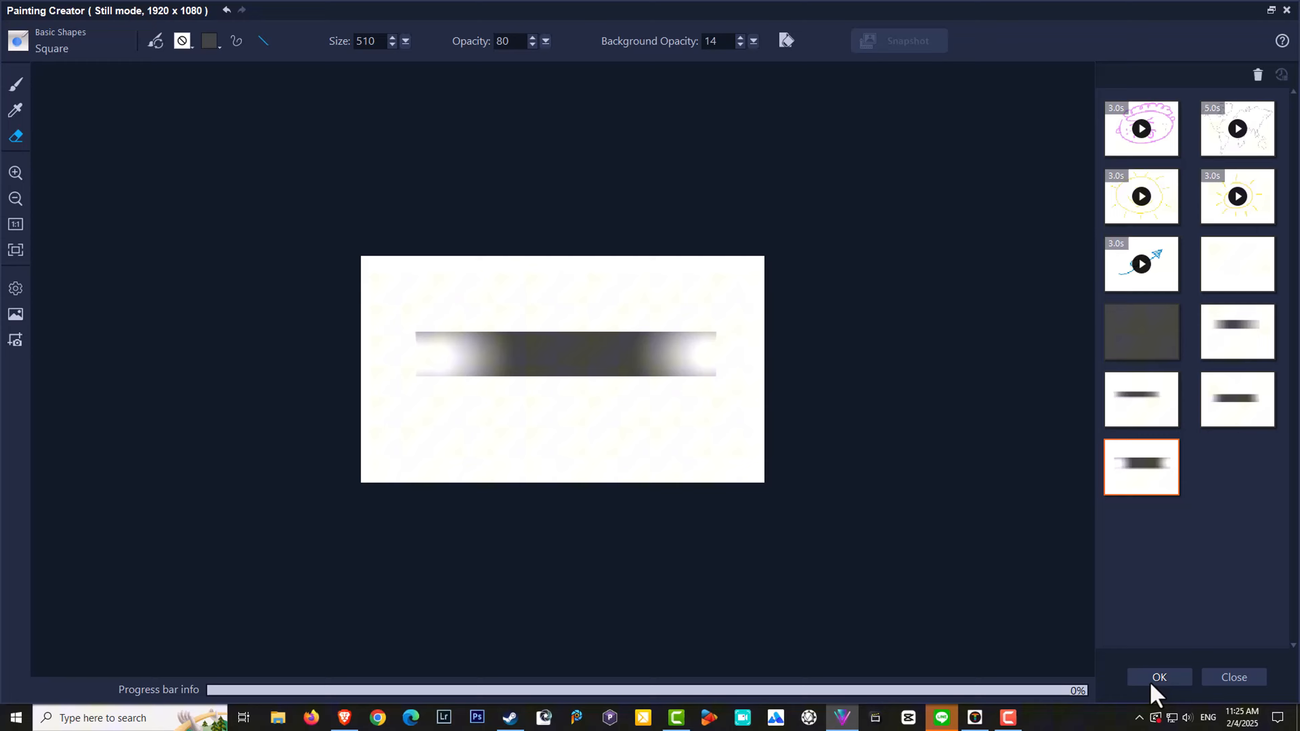
left_click(1158, 678)
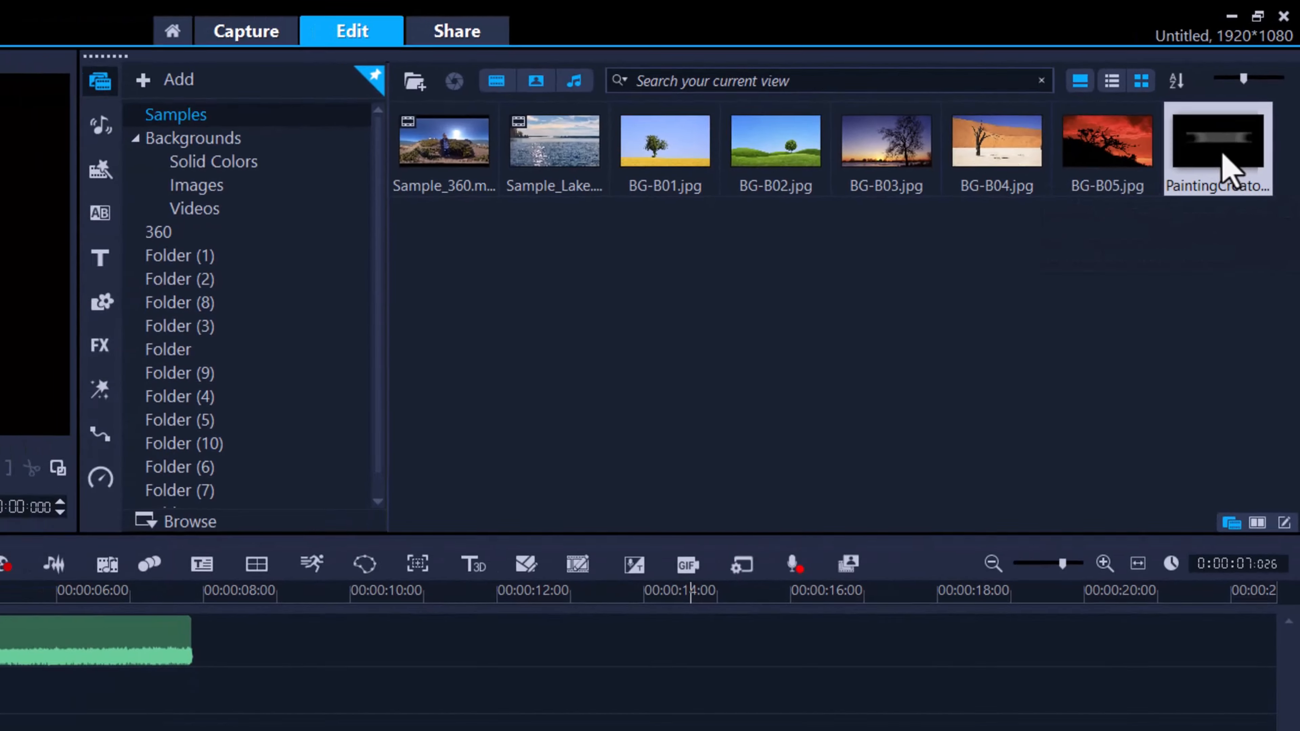
Place the painted bar image at the start of the Overlay4 track and move it behind the "gripps world" title in the preview.
mouse_move(1229, 169)
left_mouse_down()
mouse_move(499, 552)
mouse_move(360, 595)
mouse_move(139, 584)
left_mouse_up()
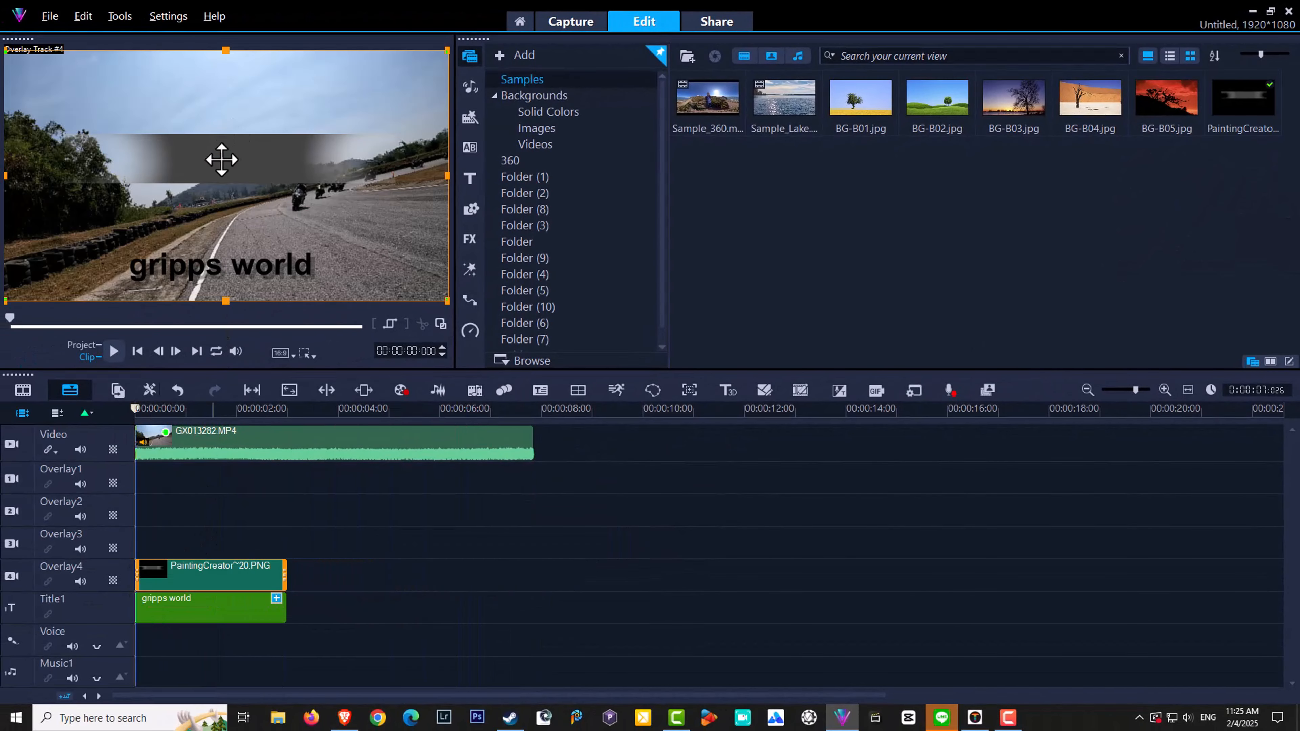
mouse_move(221, 159)
left_mouse_down()
mouse_move(242, 230)
mouse_move(231, 261)
left_mouse_up()
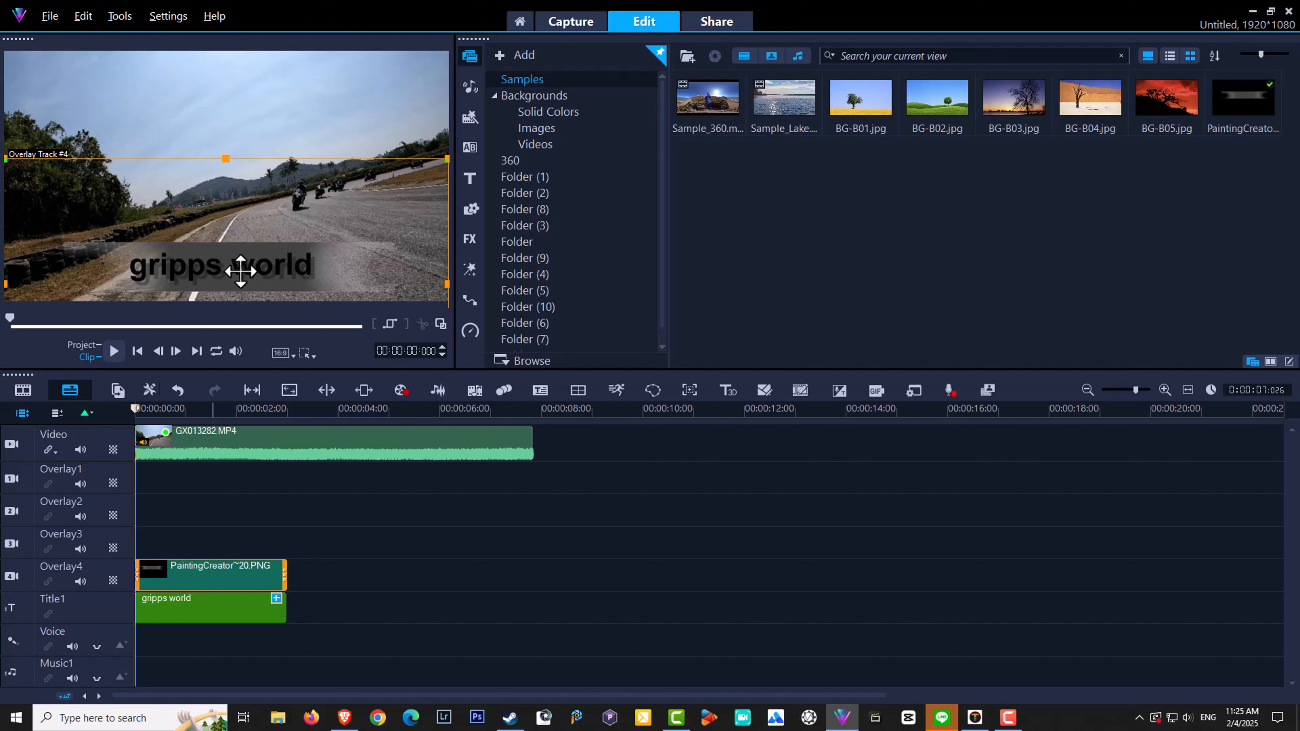